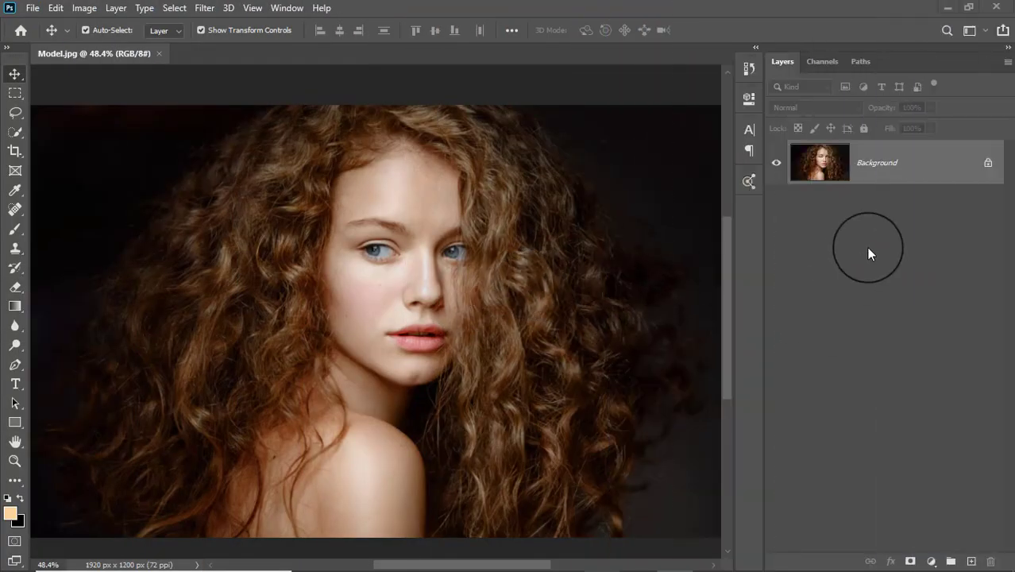
Step: Duplicate the Background layer and invert the copy's colours
{"action": "double_click", "coordinate": [890, 163]}
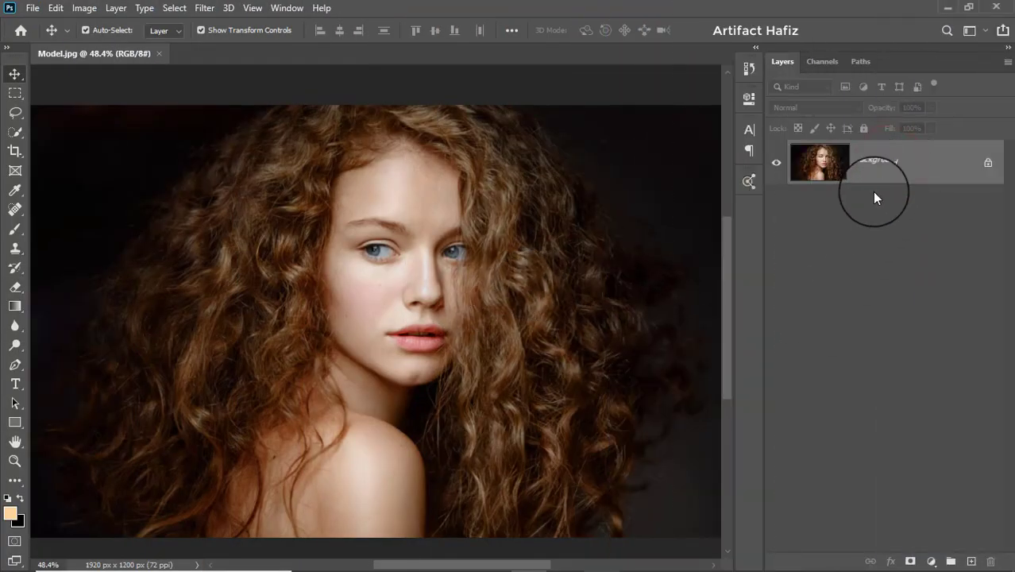
{"action": "left_click_drag", "start_coordinate": [884, 163], "coordinate": [971, 563]}
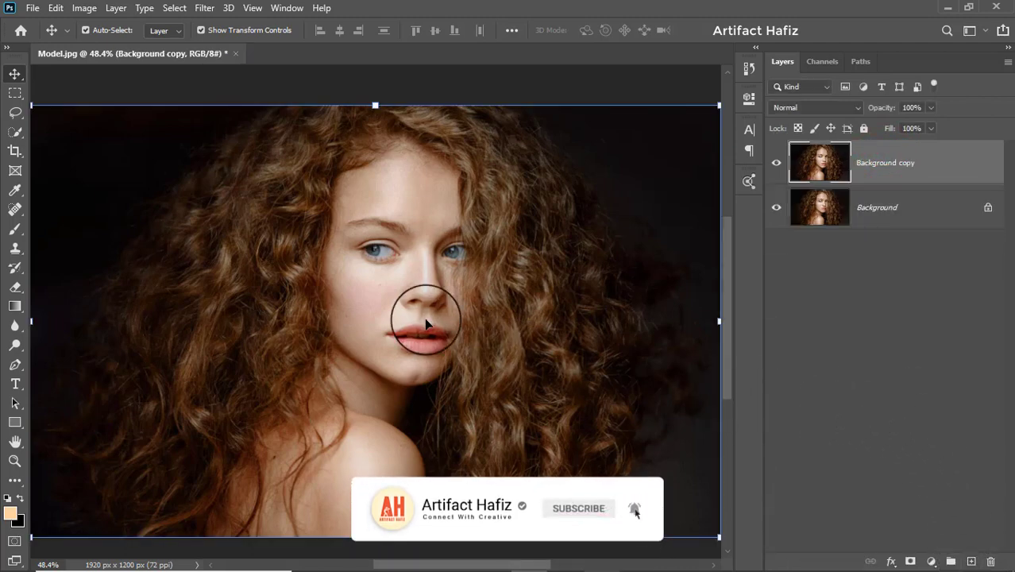
{"action": "left_click", "coordinate": [84, 8]}
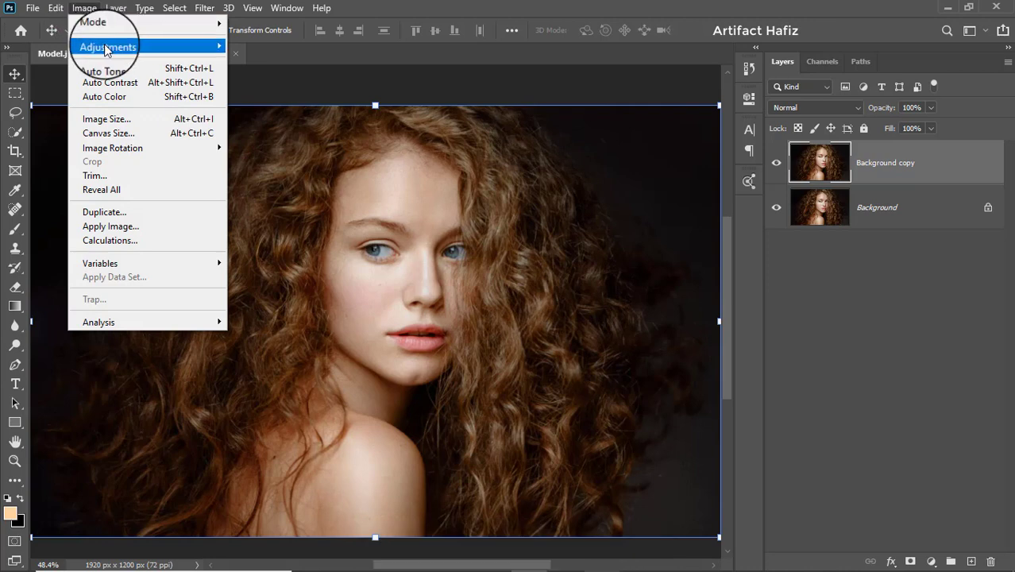
{"action": "mouse_move", "coordinate": [107, 46]}
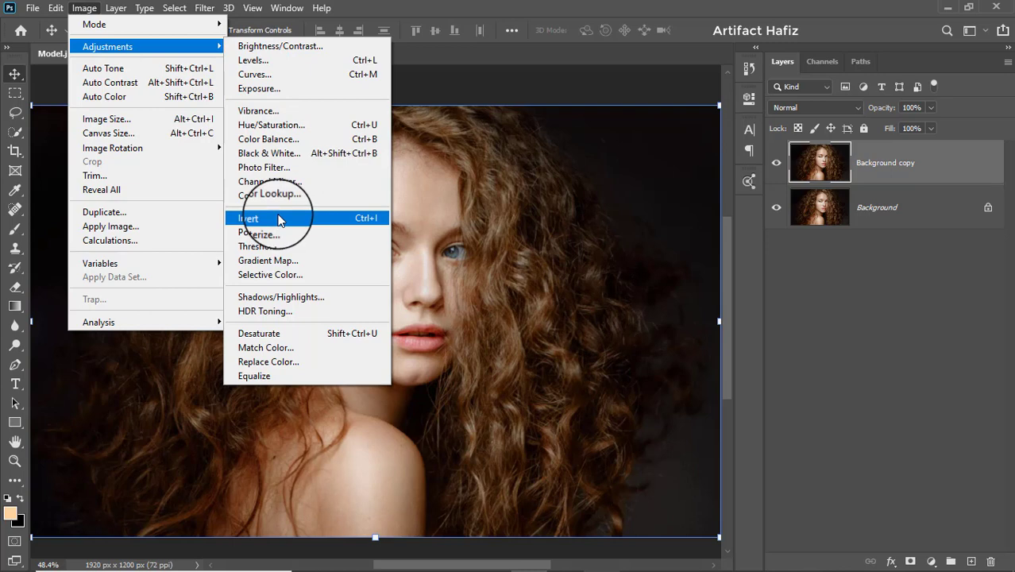
{"action": "left_click", "coordinate": [278, 219]}
Step: Convert the inverted copy to a smart object and blend it in Vivid Light
{"action": "left_click", "coordinate": [206, 8]}
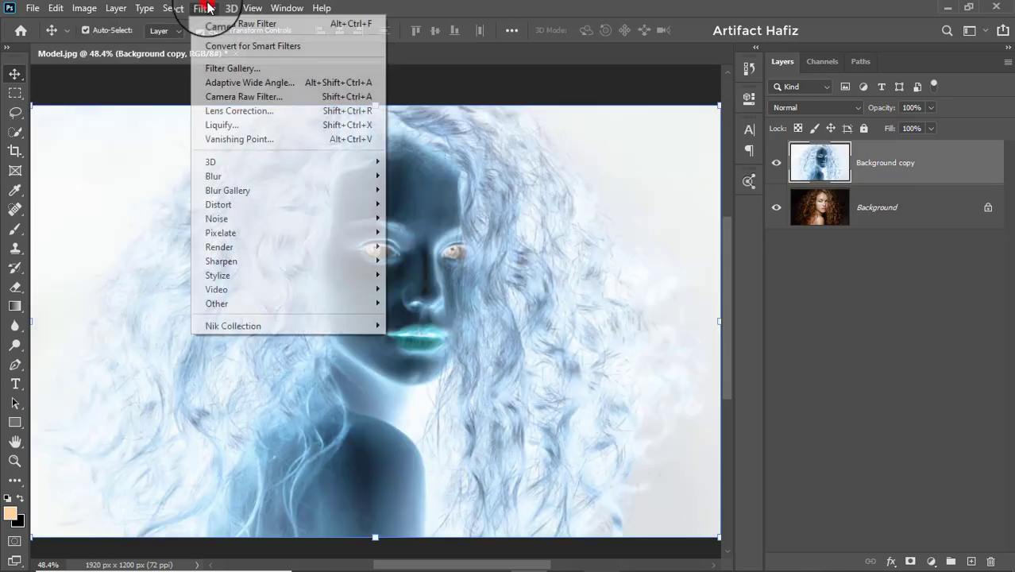
{"action": "left_click", "coordinate": [218, 46]}
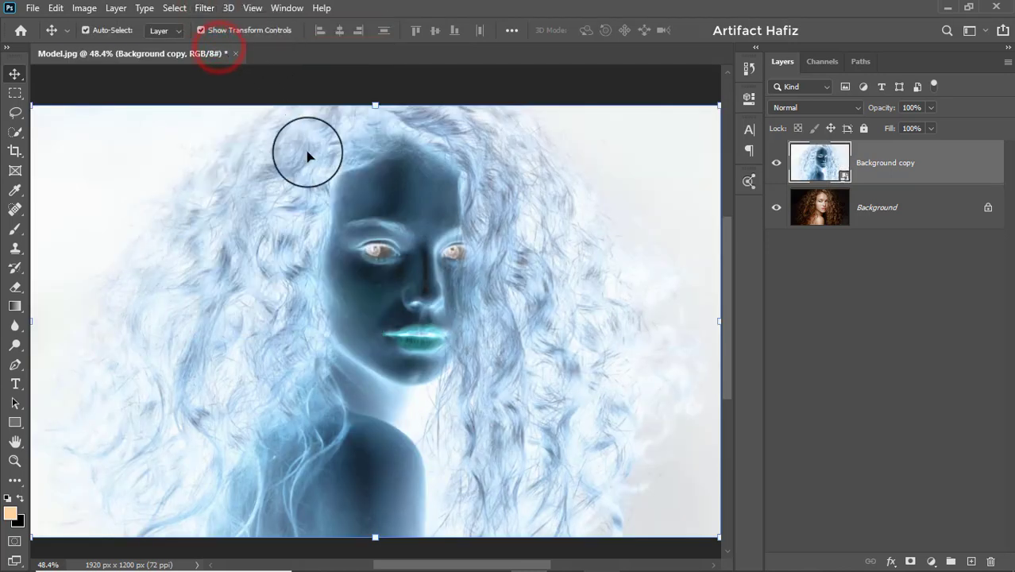
{"action": "left_click", "coordinate": [776, 110]}
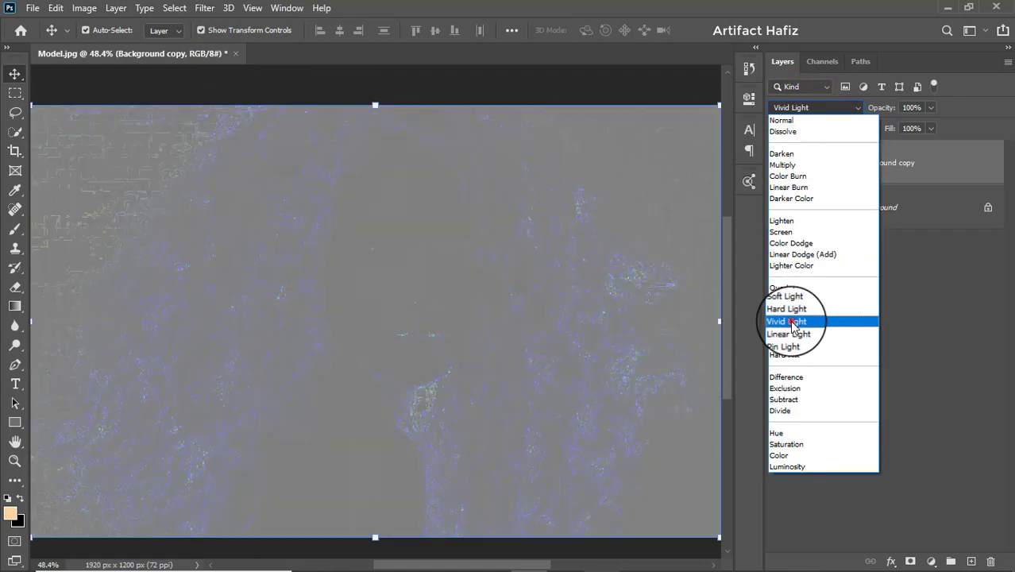
{"action": "left_click", "coordinate": [791, 322]}
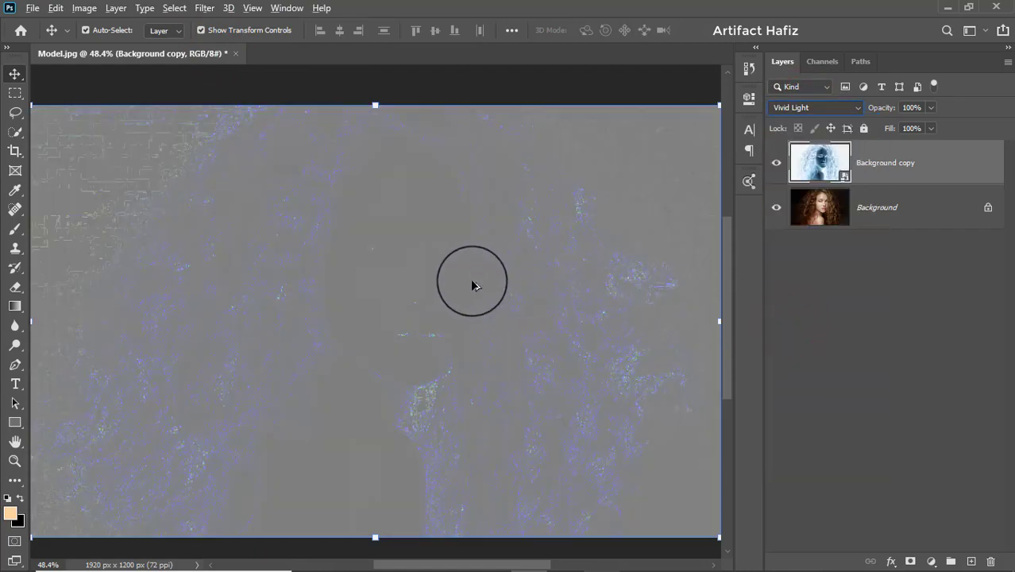
{"action": "scroll", "coordinate": [493, 282], "scroll_direction": "up", "scroll_amount": 3}
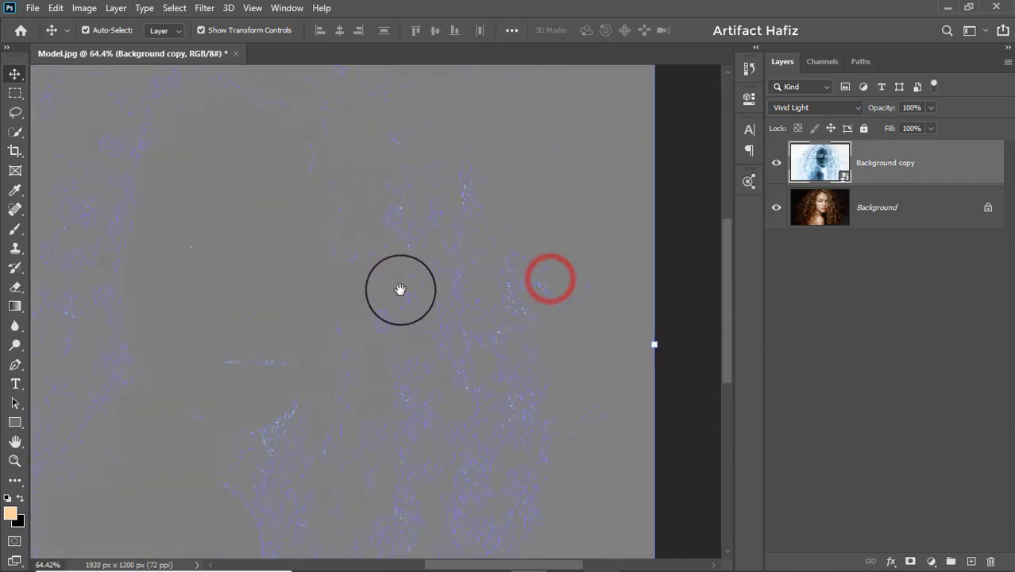
Step: Apply a High Pass smart filter with a 10 px radius to the Background copy
{"action": "left_click", "coordinate": [204, 8]}
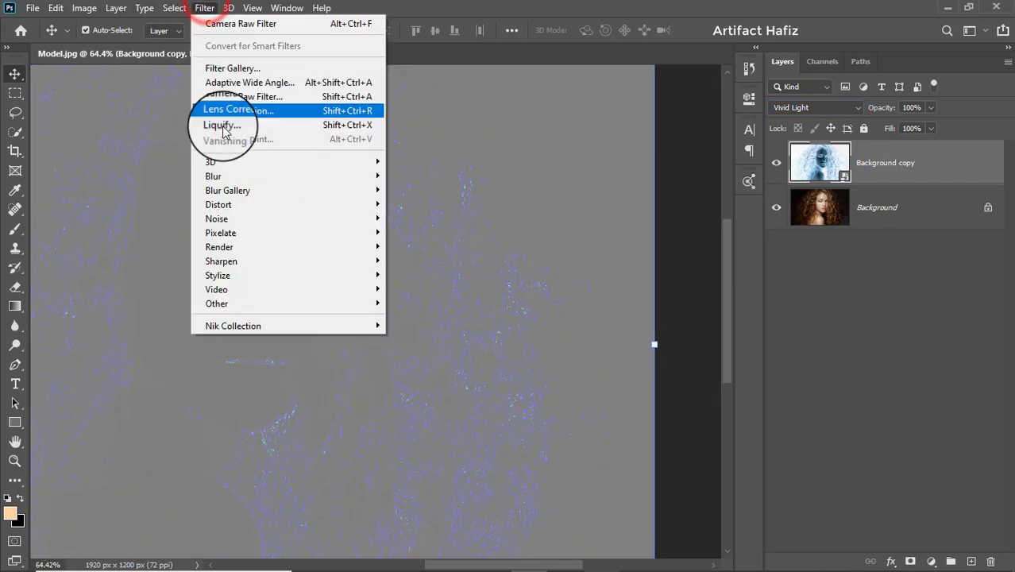
{"action": "mouse_move", "coordinate": [216, 303]}
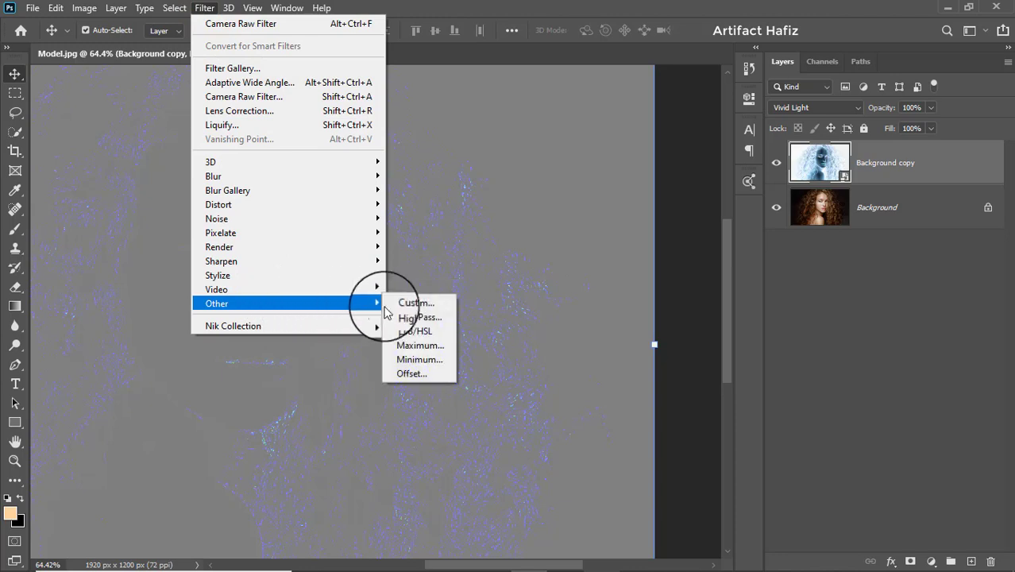
{"action": "left_click", "coordinate": [412, 318]}
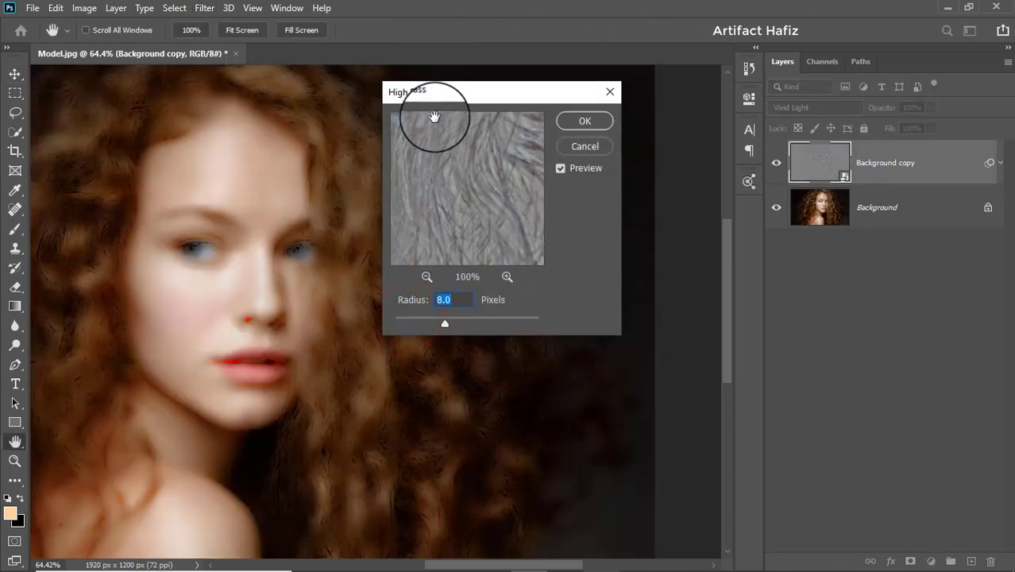
{"action": "left_click_drag", "start_coordinate": [441, 94], "coordinate": [532, 91]}
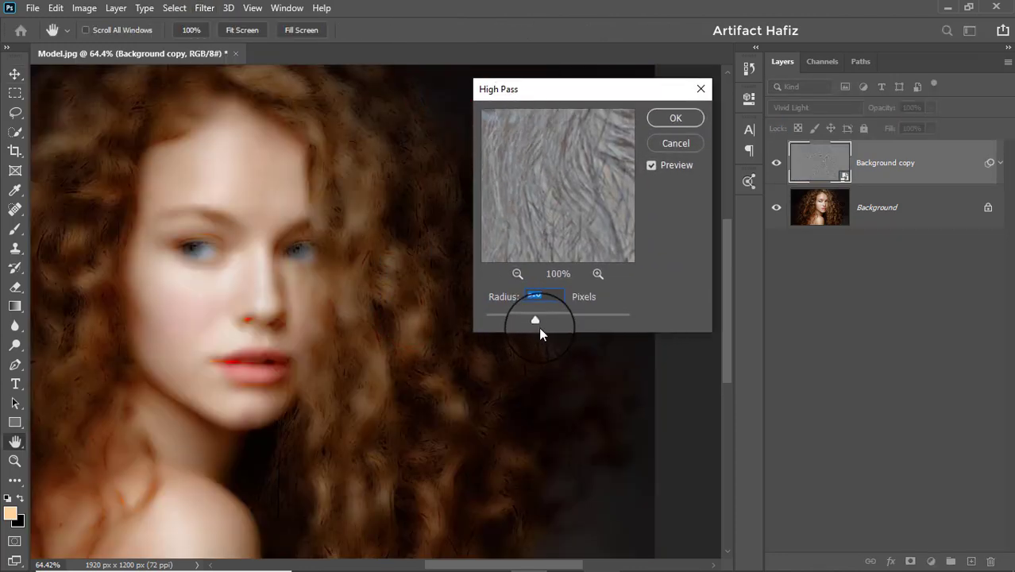
{"action": "left_click_drag", "start_coordinate": [528, 319], "coordinate": [542, 320]}
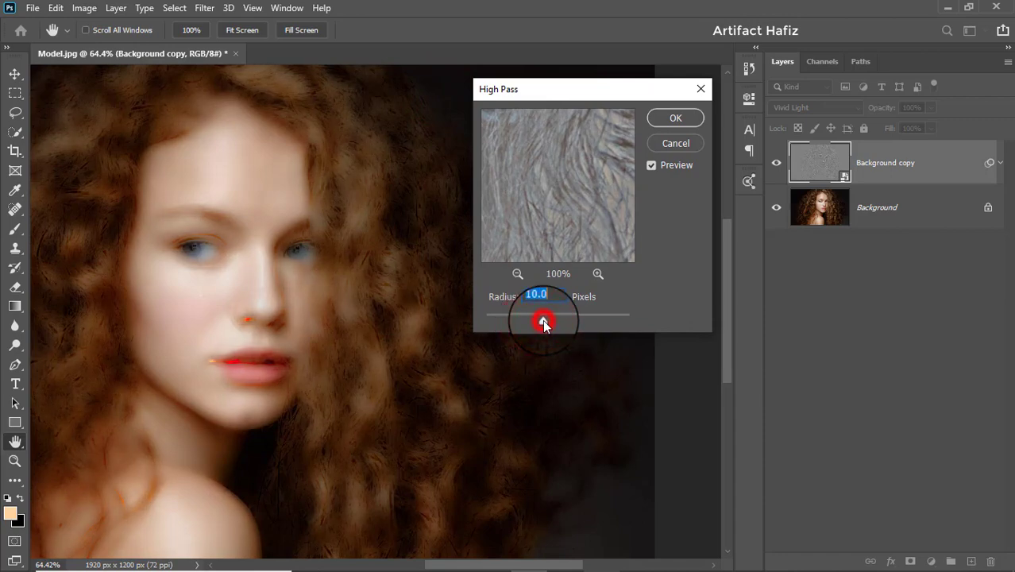
{"action": "left_click", "coordinate": [669, 119]}
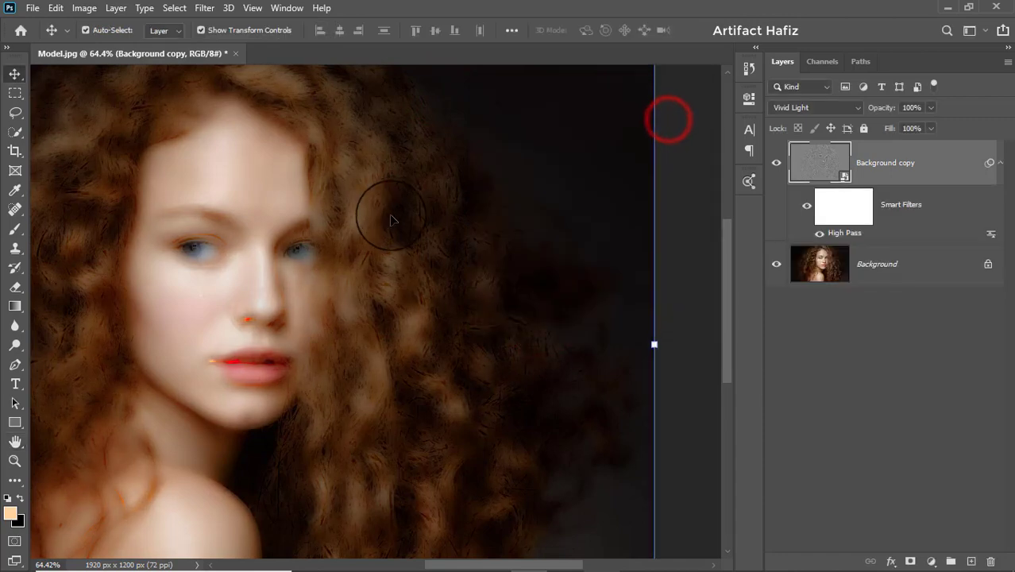
Step: Add a Gaussian Blur smart filter of about 2.1 px radius above High Pass
{"action": "left_click", "coordinate": [203, 8]}
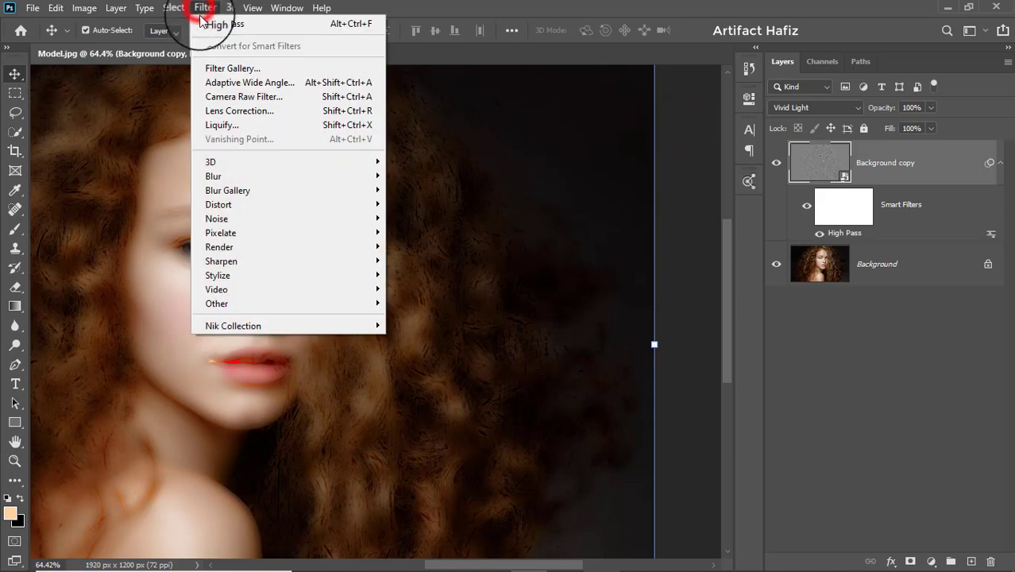
{"action": "mouse_move", "coordinate": [213, 175]}
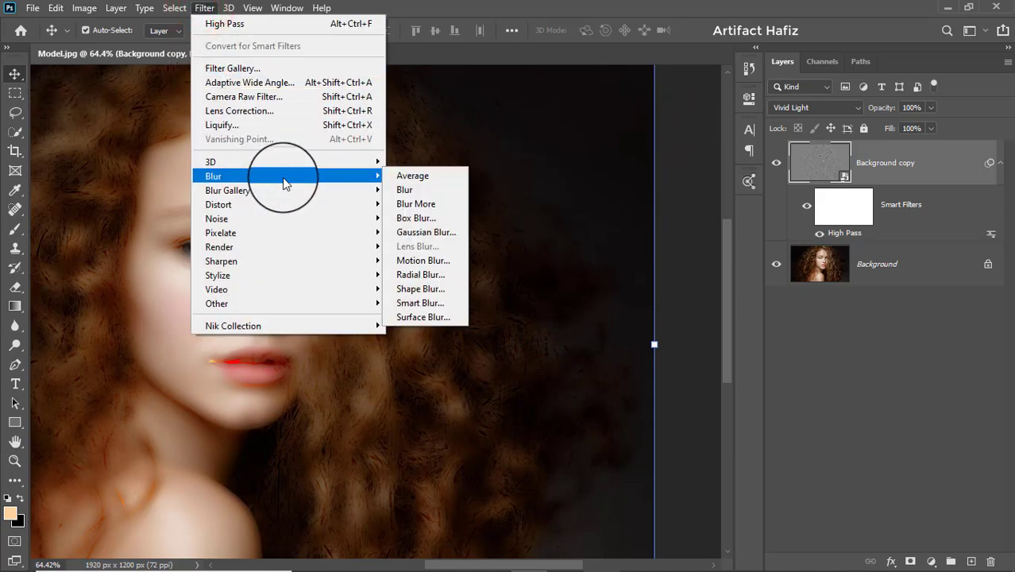
{"action": "left_click", "coordinate": [412, 233]}
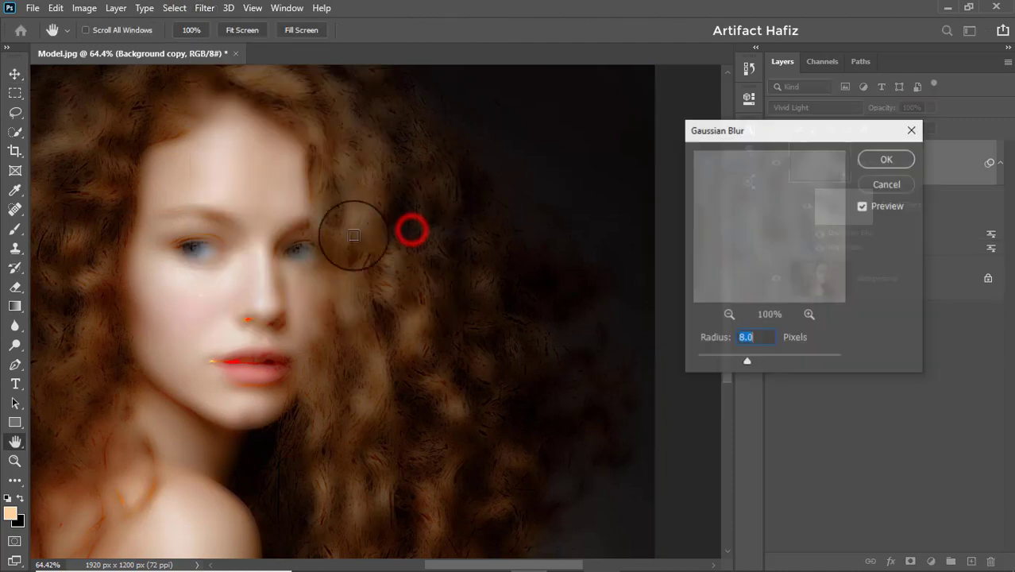
{"action": "left_click_drag", "start_coordinate": [742, 132], "coordinate": [583, 103]}
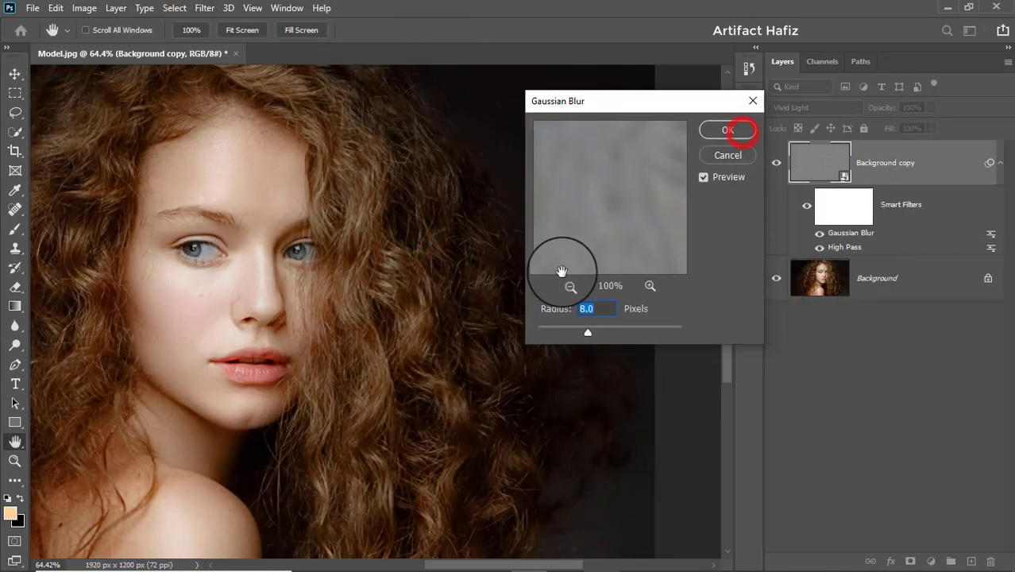
{"action": "left_click_drag", "start_coordinate": [587, 332], "coordinate": [551, 337]}
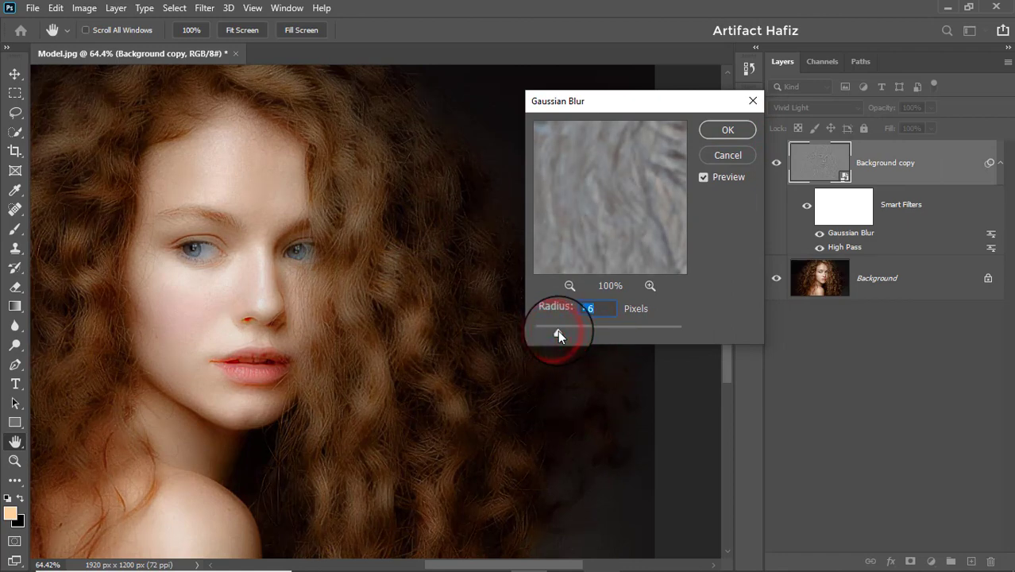
{"action": "left_click_drag", "start_coordinate": [558, 329], "coordinate": [553, 331]}
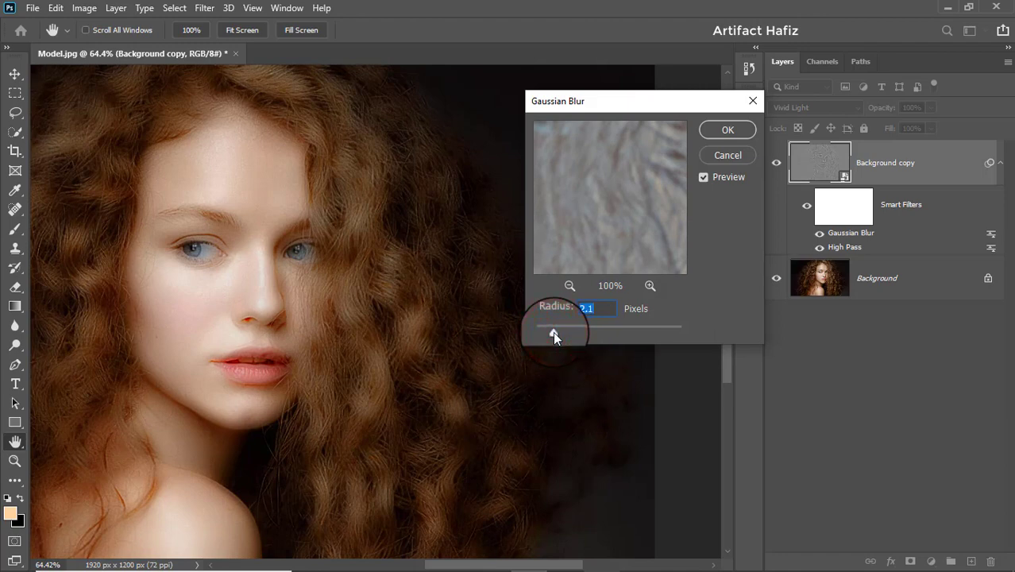
{"action": "left_click", "coordinate": [726, 128]}
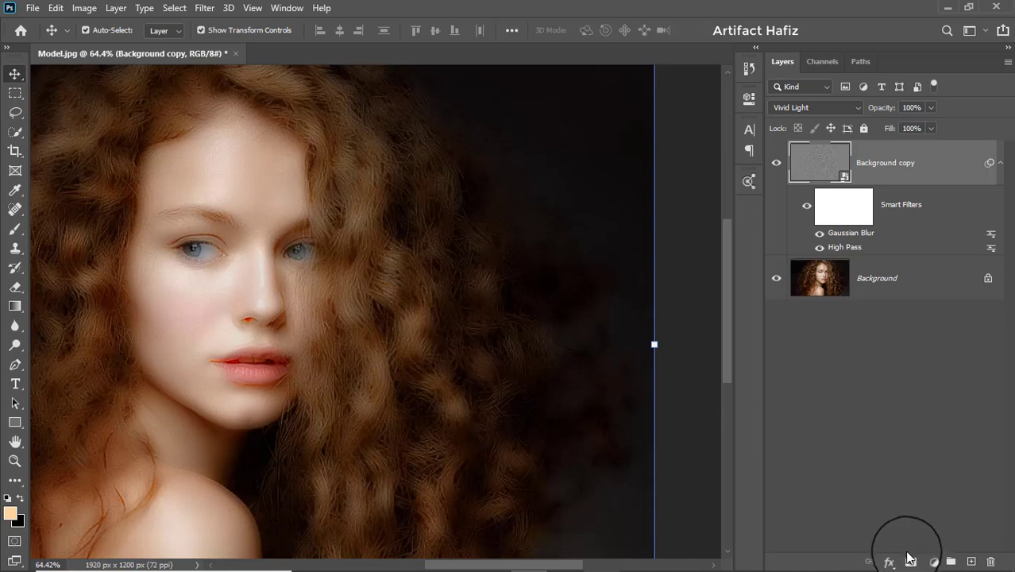
Step: Add a layer mask to the Background copy and invert it to black
{"action": "left_click", "coordinate": [907, 561]}
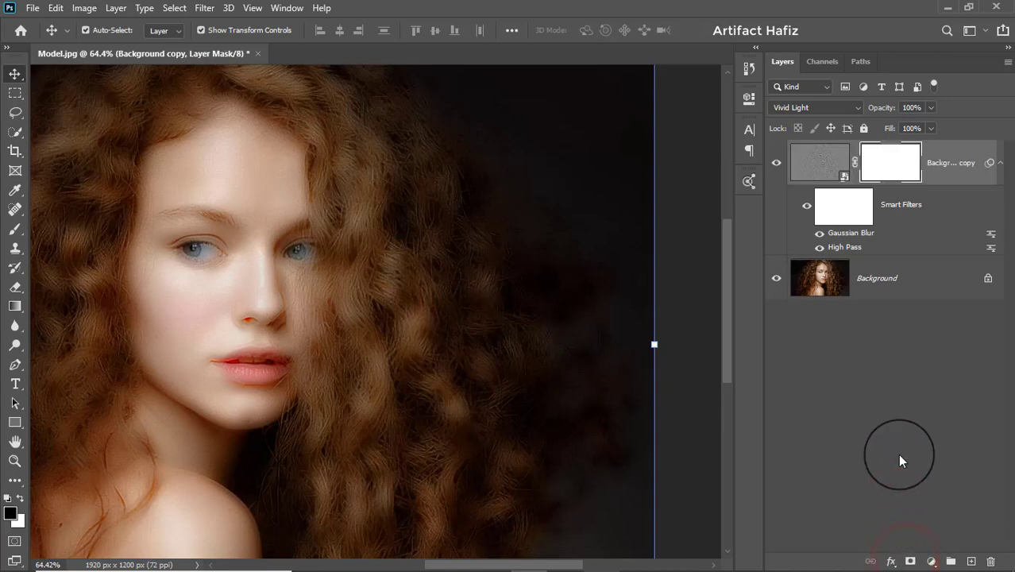
{"action": "left_click", "coordinate": [888, 158]}
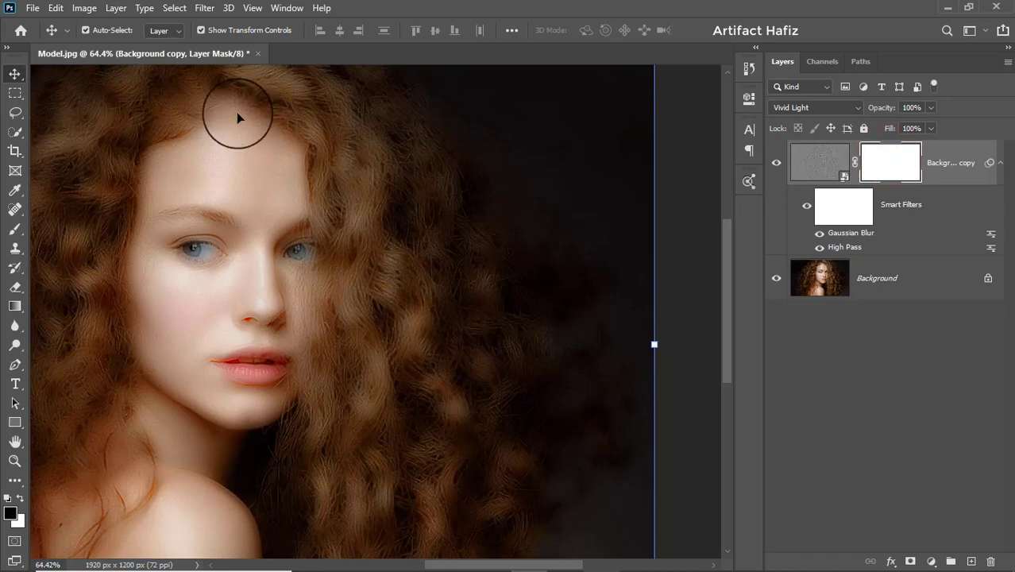
{"action": "left_click", "coordinate": [84, 8]}
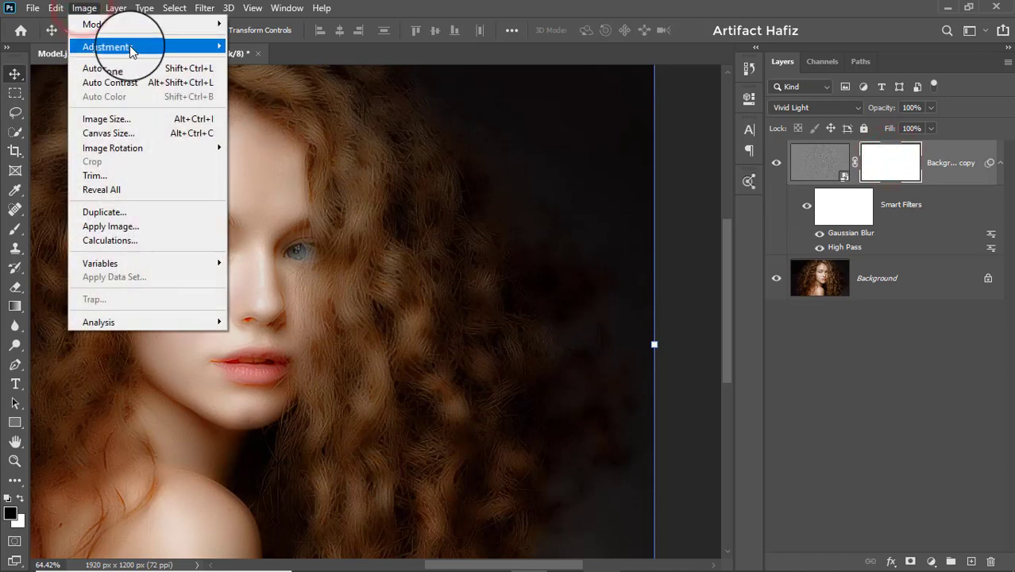
{"action": "mouse_move", "coordinate": [108, 46]}
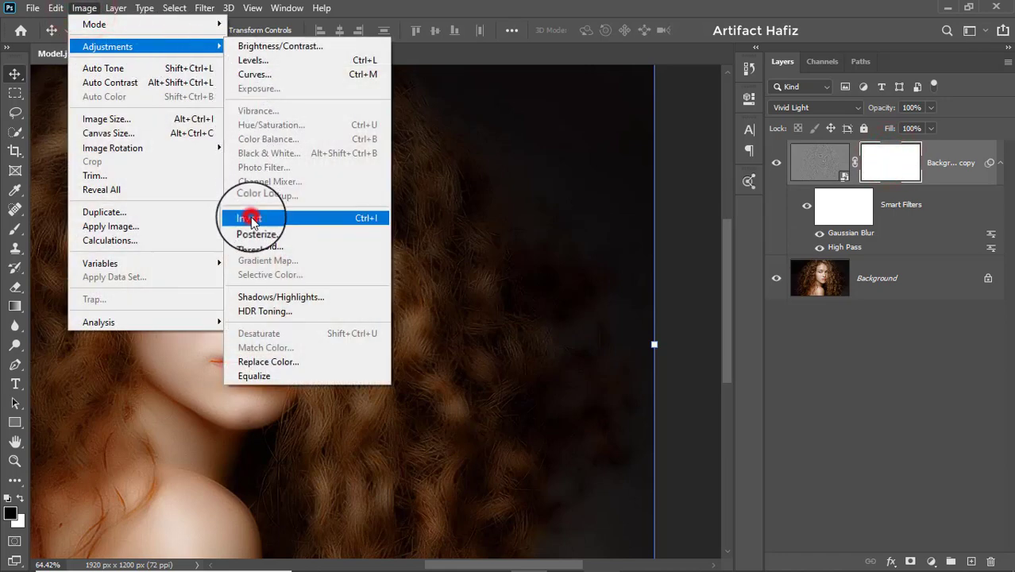
{"action": "left_click", "coordinate": [250, 220]}
{"action": "left_click", "coordinate": [11, 232]}
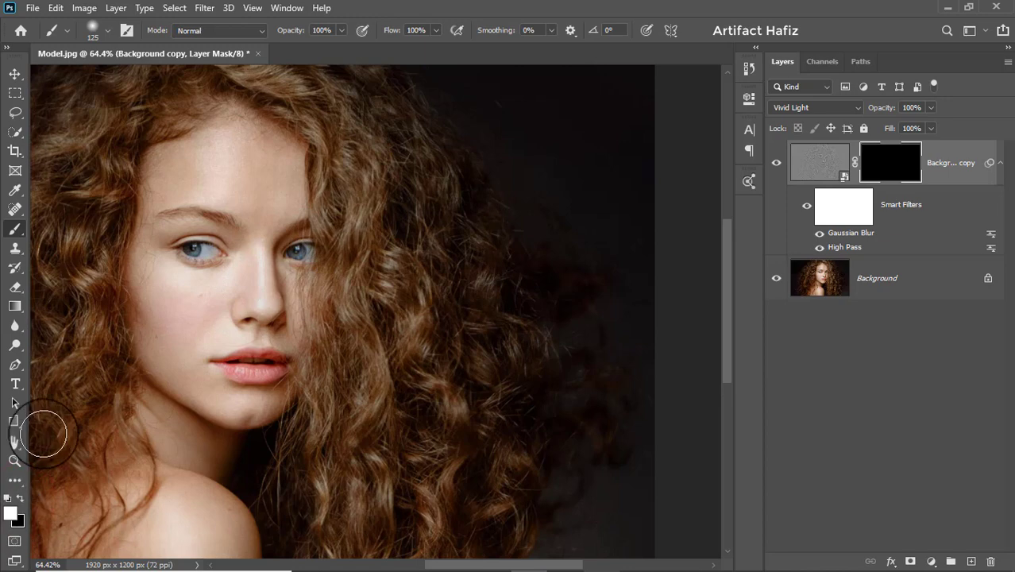
Step: Choose a Soft Round brush at size 90 and paint white over the forehead
{"action": "left_click", "coordinate": [107, 29]}
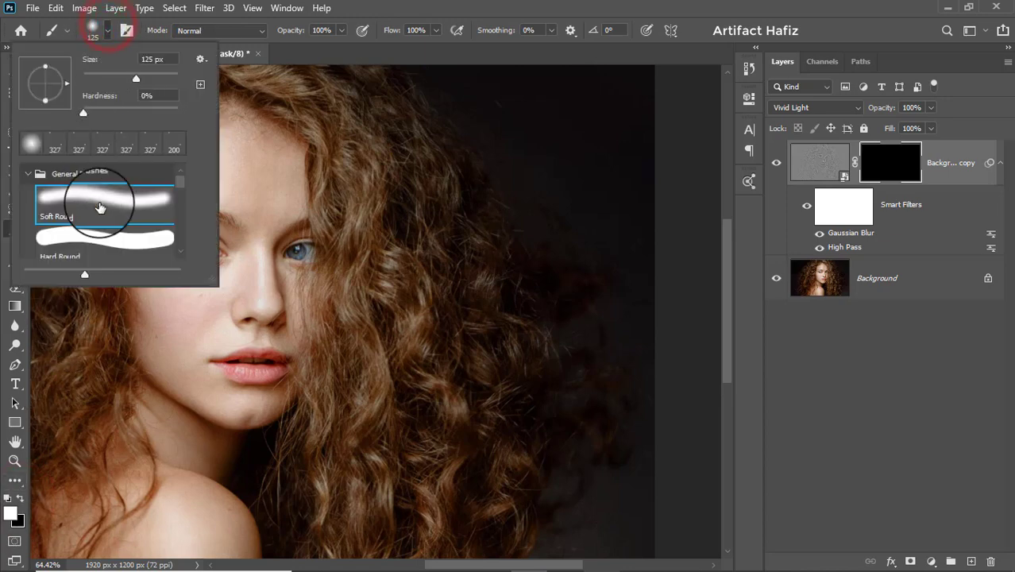
{"action": "left_click", "coordinate": [93, 207]}
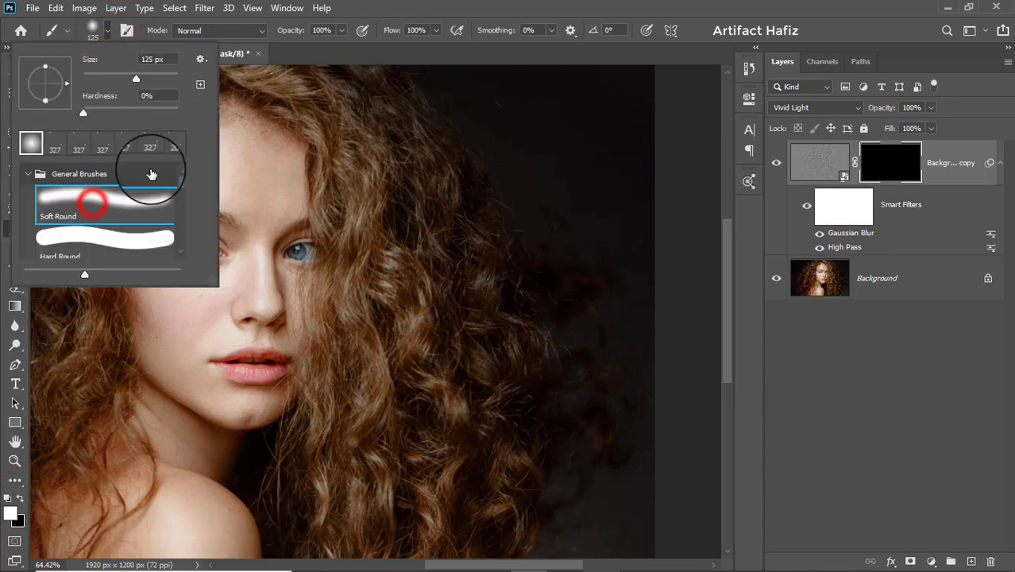
{"action": "left_click", "coordinate": [342, 31]}
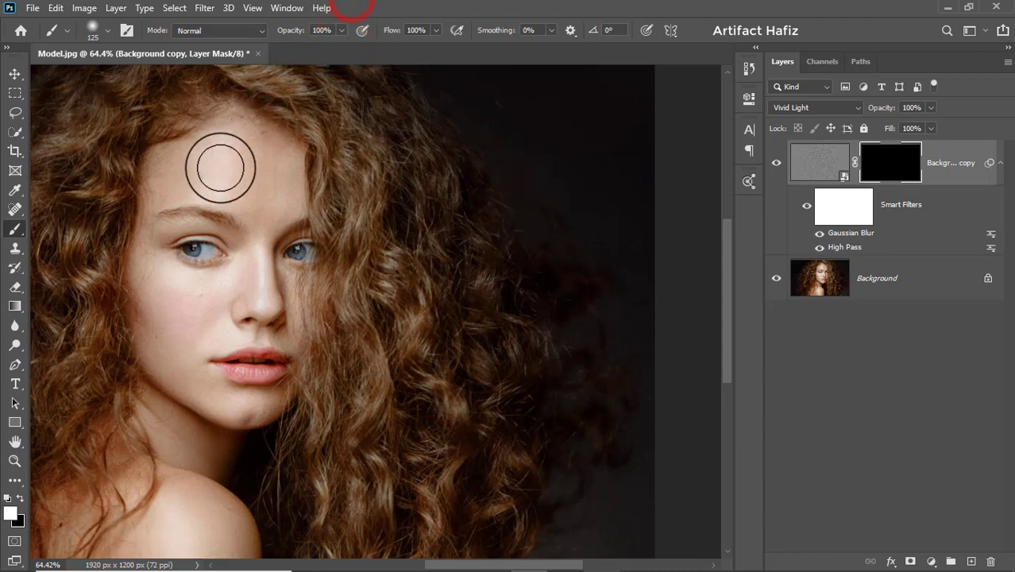
{"action": "key", "text": "bracketleft"}
{"action": "key", "text": "bracketleft"}
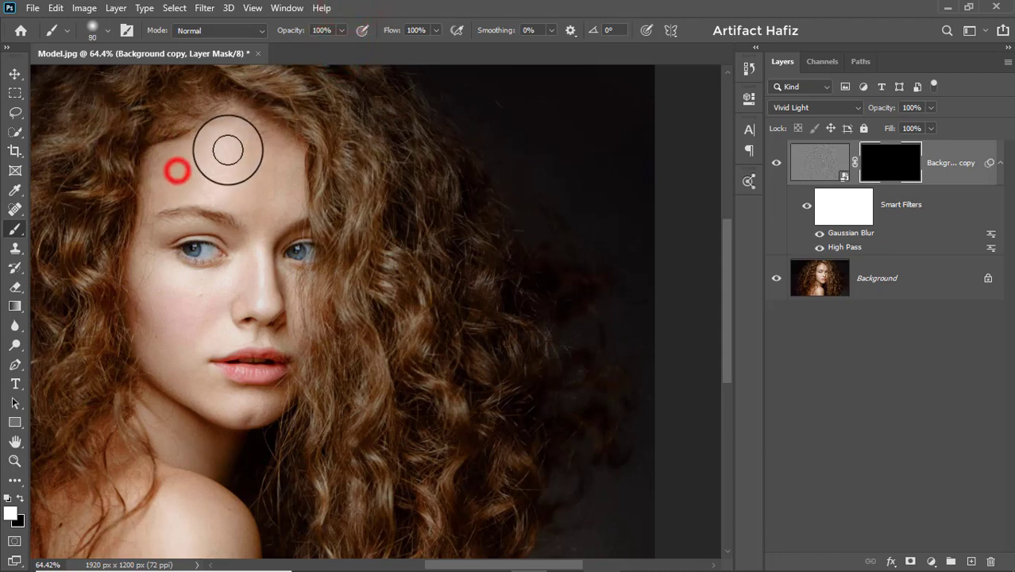
{"action": "left_click_drag", "start_coordinate": [177, 170], "coordinate": [263, 169]}
{"action": "mouse_move", "coordinate": [239, 136]}
{"action": "left_mouse_down"}
{"action": "mouse_move", "coordinate": [262, 143]}
{"action": "mouse_move", "coordinate": [286, 179]}
{"action": "mouse_move", "coordinate": [172, 175]}
{"action": "mouse_move", "coordinate": [259, 207]}
{"action": "mouse_move", "coordinate": [285, 175]}
{"action": "mouse_move", "coordinate": [246, 145]}
{"action": "left_mouse_up"}
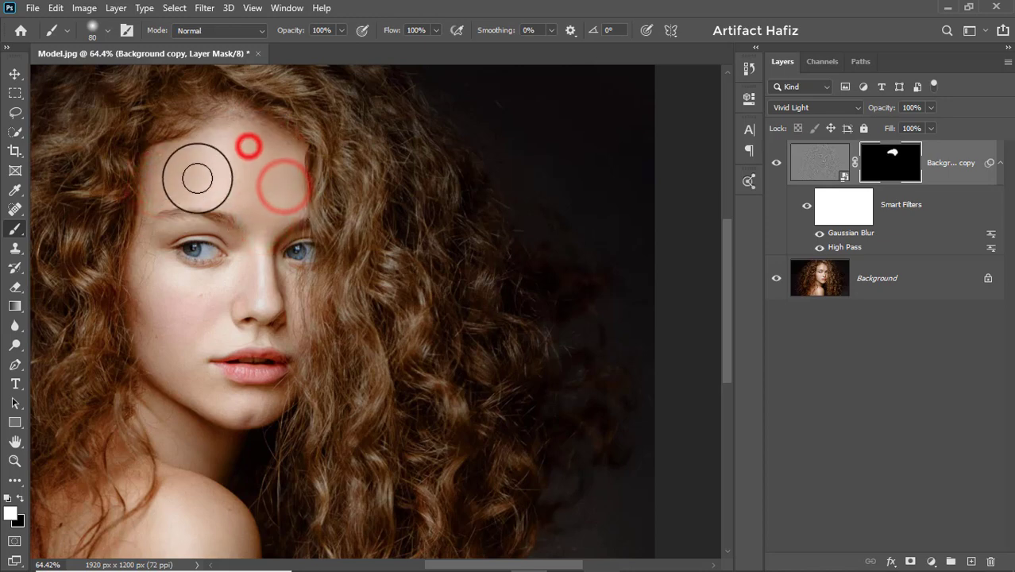
Step: Paint the smoothing onto the left cheek, chin, between the eyes and beside the nose
{"action": "mouse_move", "coordinate": [159, 276]}
{"action": "left_mouse_down"}
{"action": "mouse_move", "coordinate": [162, 373]}
{"action": "mouse_move", "coordinate": [159, 276]}
{"action": "mouse_move", "coordinate": [199, 295]}
{"action": "mouse_move", "coordinate": [187, 364]}
{"action": "mouse_move", "coordinate": [204, 390]}
{"action": "mouse_move", "coordinate": [242, 403]}
{"action": "left_mouse_up"}
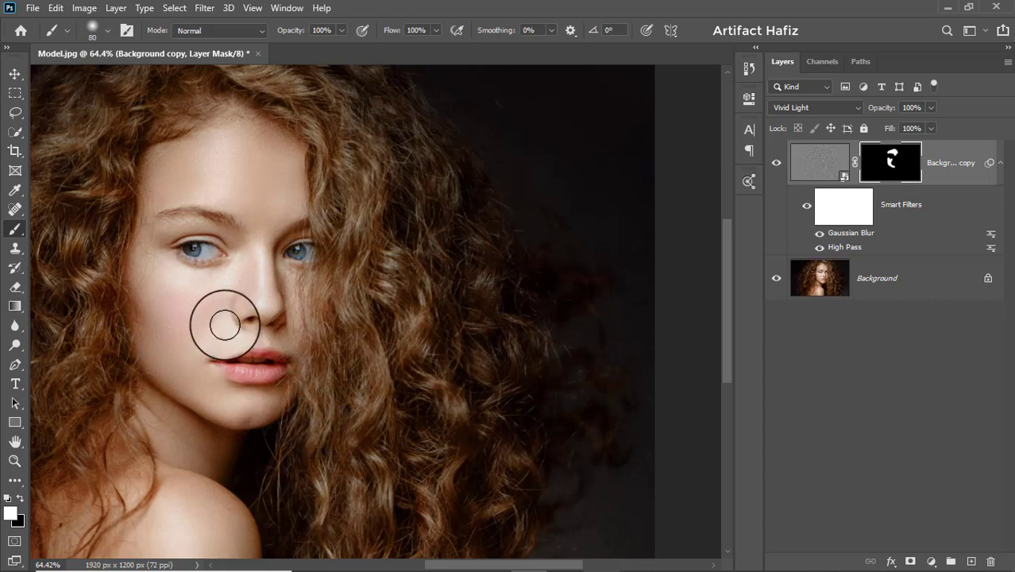
{"action": "left_click_drag", "start_coordinate": [189, 373], "coordinate": [227, 398]}
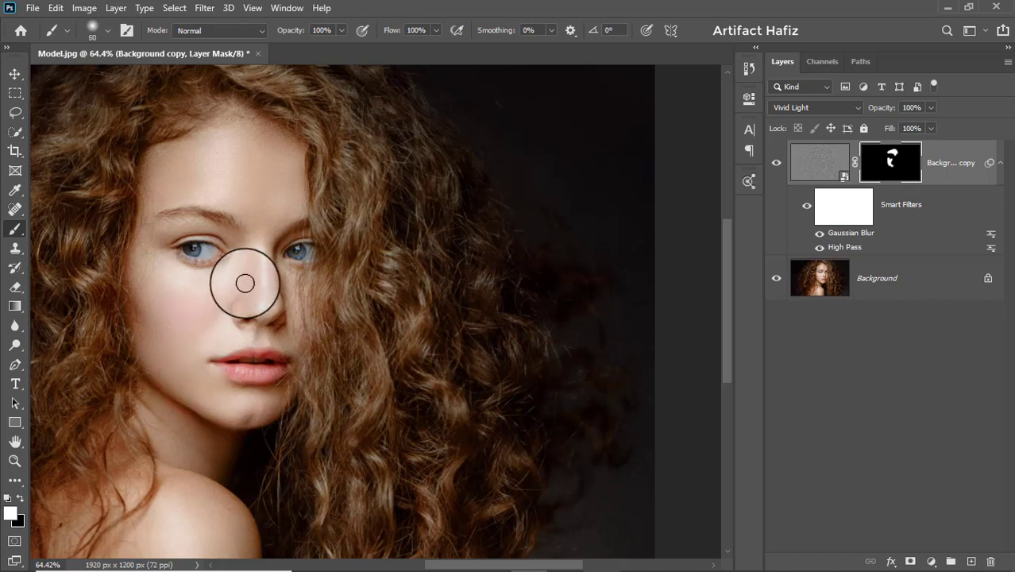
{"action": "mouse_move", "coordinate": [267, 232]}
{"action": "left_mouse_down"}
{"action": "mouse_move", "coordinate": [268, 277]}
{"action": "mouse_move", "coordinate": [225, 274]}
{"action": "mouse_move", "coordinate": [233, 278]}
{"action": "mouse_move", "coordinate": [188, 295]}
{"action": "mouse_move", "coordinate": [172, 272]}
{"action": "mouse_move", "coordinate": [154, 317]}
{"action": "left_mouse_up"}
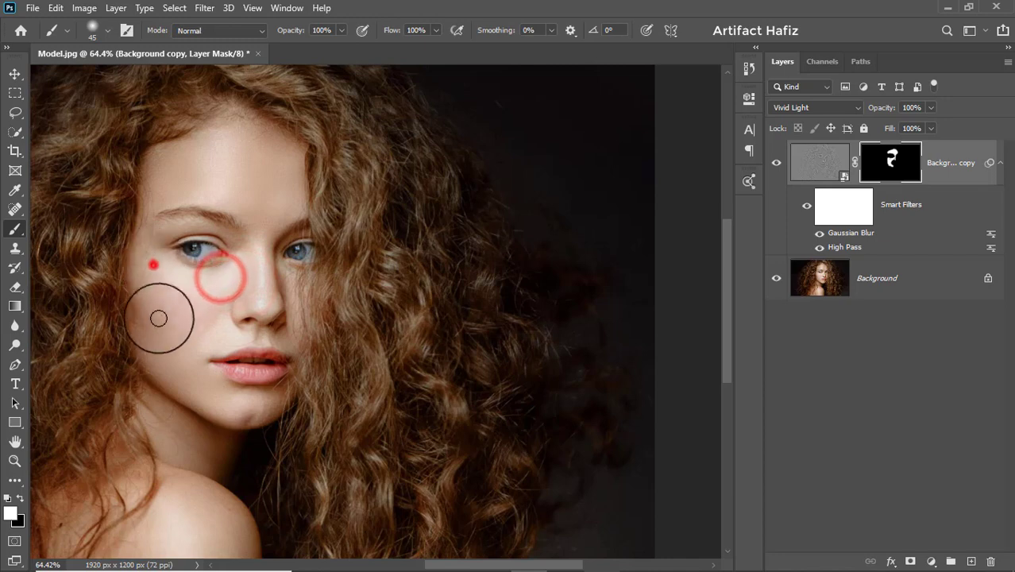
{"action": "left_click_drag", "start_coordinate": [147, 265], "coordinate": [159, 378]}
{"action": "mouse_move", "coordinate": [140, 317]}
{"action": "left_mouse_down"}
{"action": "mouse_move", "coordinate": [177, 362]}
{"action": "mouse_move", "coordinate": [228, 336]}
{"action": "mouse_move", "coordinate": [233, 322]}
{"action": "left_mouse_up"}
{"action": "left_click_drag", "start_coordinate": [288, 278], "coordinate": [290, 330]}
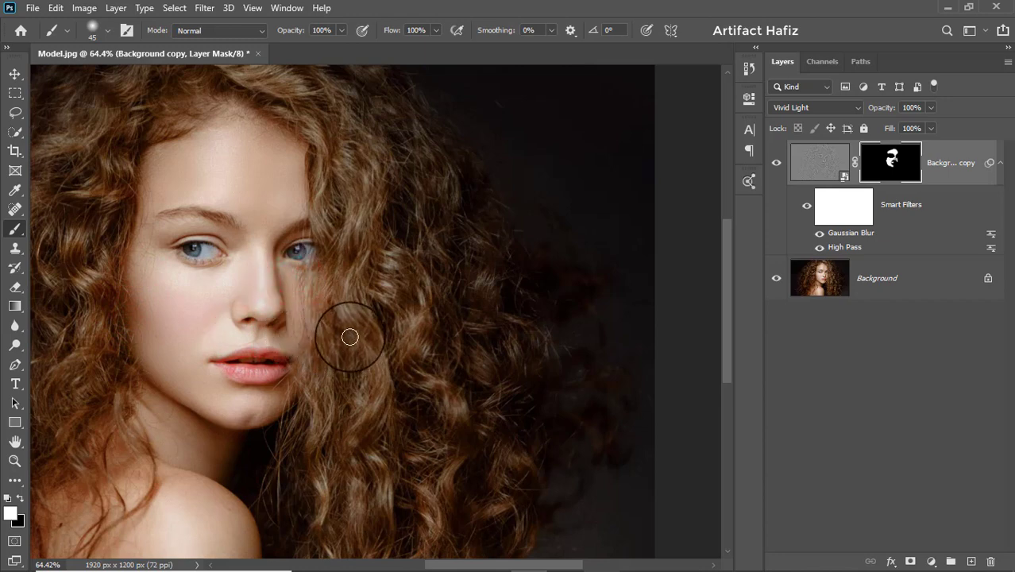
Step: Reveal the skin smoothing on the shoulder and set the brush size to 175
{"action": "scroll", "coordinate": [262, 306], "scroll_direction": "down", "scroll_amount": 1}
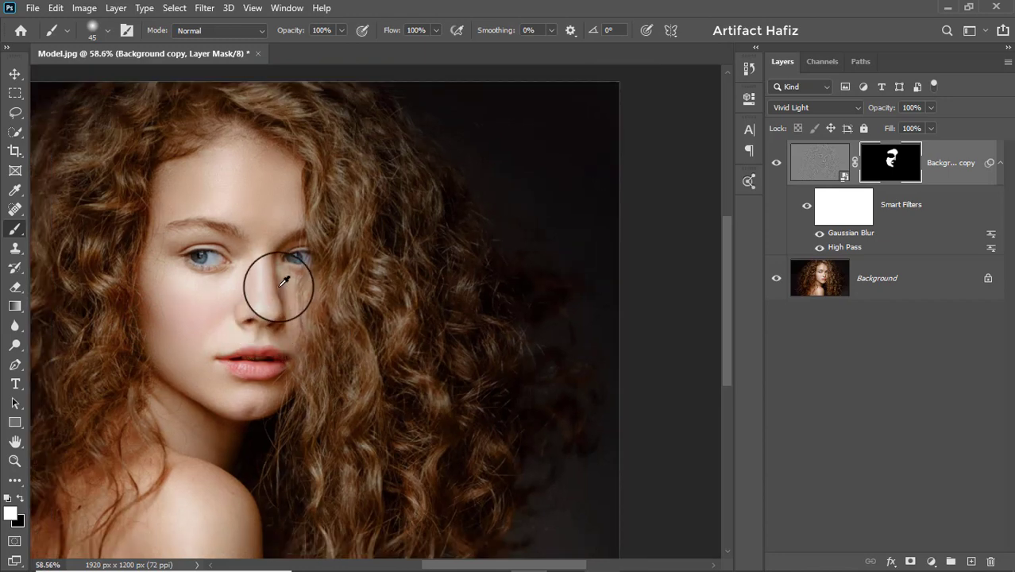
{"action": "scroll", "coordinate": [282, 283], "scroll_direction": "down", "scroll_amount": 4}
{"action": "scroll", "coordinate": [445, 238], "scroll_direction": "up", "scroll_amount": 3}
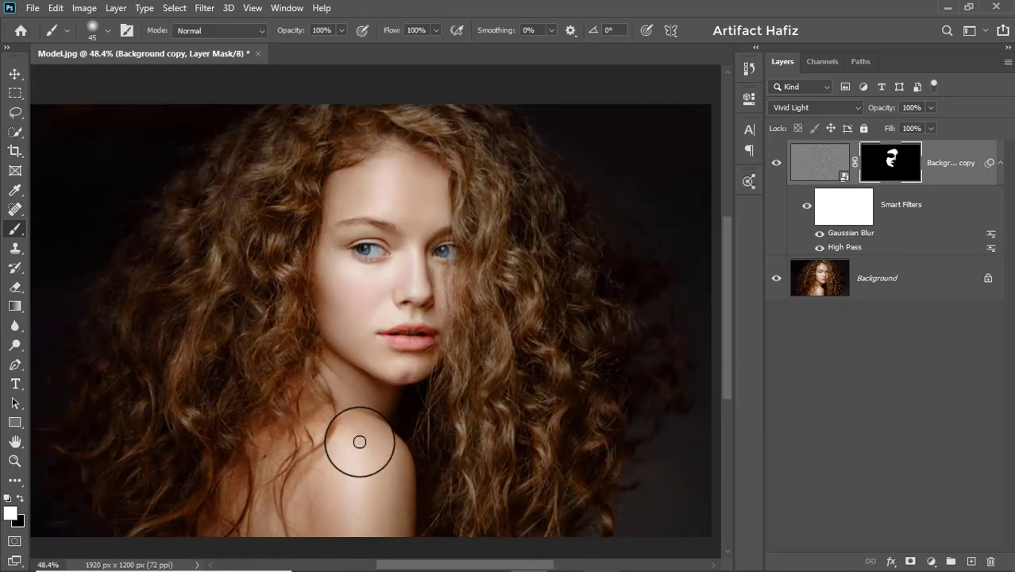
{"action": "mouse_move", "coordinate": [359, 441]}
{"action": "left_mouse_down"}
{"action": "mouse_move", "coordinate": [373, 476]}
{"action": "mouse_move", "coordinate": [363, 486]}
{"action": "left_mouse_up"}
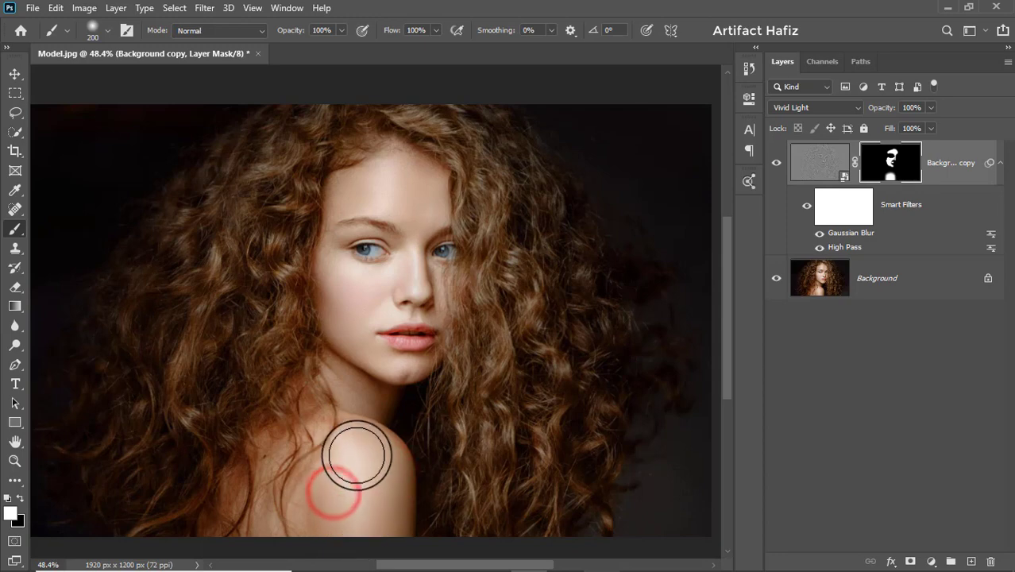
{"action": "key", "text": "bracketleft"}
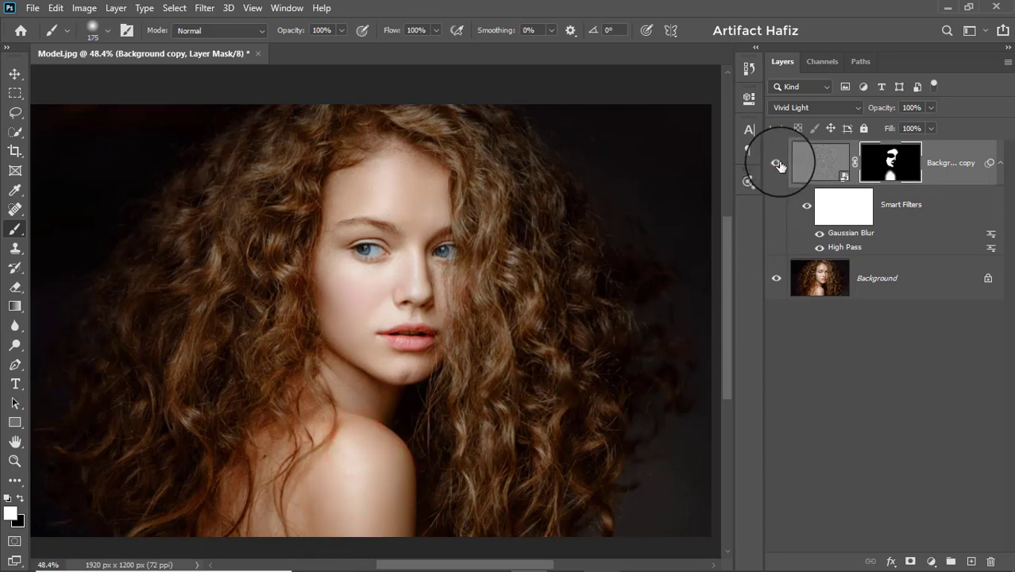
{"action": "scroll", "coordinate": [534, 281], "scroll_direction": "up", "scroll_amount": 2}
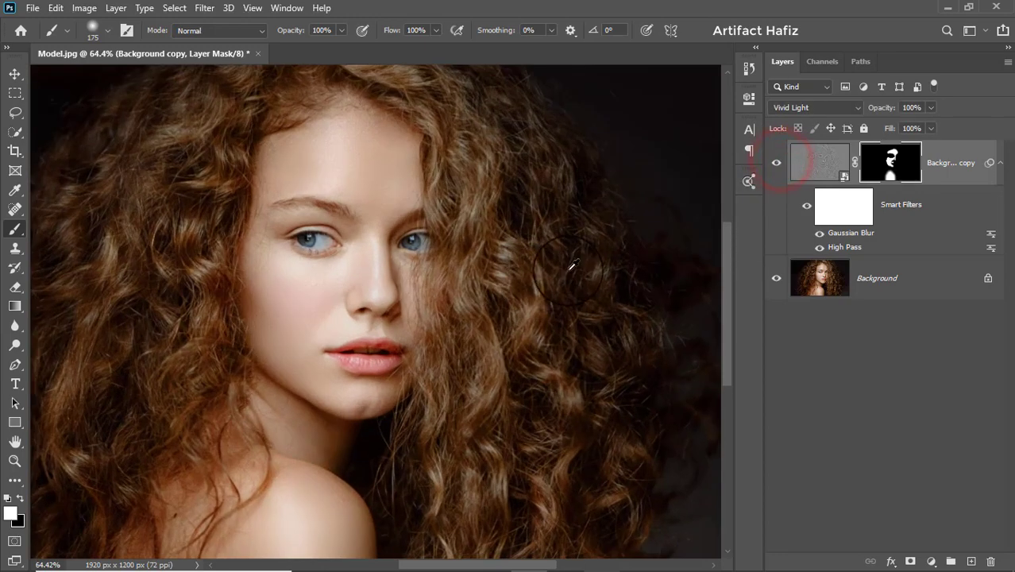
{"action": "scroll", "coordinate": [533, 281], "scroll_direction": "up", "scroll_amount": 2}
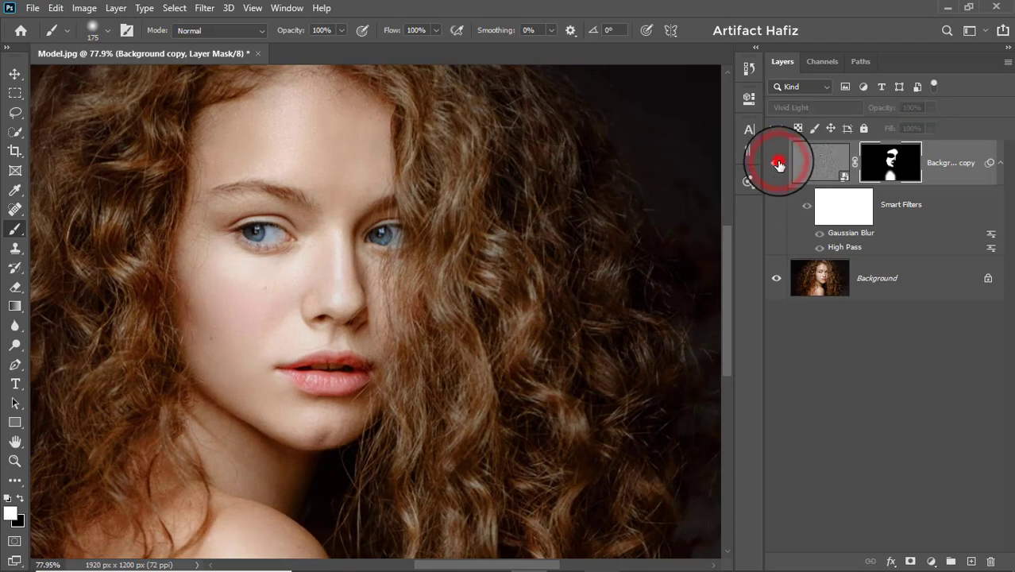
{"action": "left_click", "coordinate": [778, 162]}
{"action": "scroll", "coordinate": [256, 336], "scroll_direction": "down", "scroll_amount": 1}
{"action": "scroll", "coordinate": [274, 343], "scroll_direction": "down", "scroll_amount": 1}
{"action": "scroll", "coordinate": [284, 347], "scroll_direction": "down", "scroll_amount": 1}
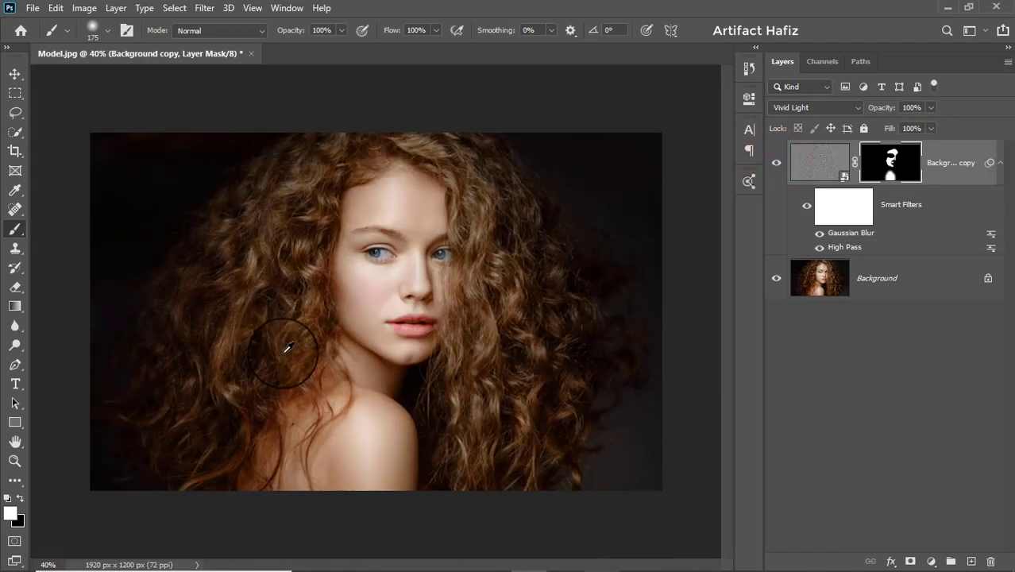
{"action": "scroll", "coordinate": [368, 315], "scroll_direction": "up", "scroll_amount": 1}
{"action": "left_click", "coordinate": [951, 155]}
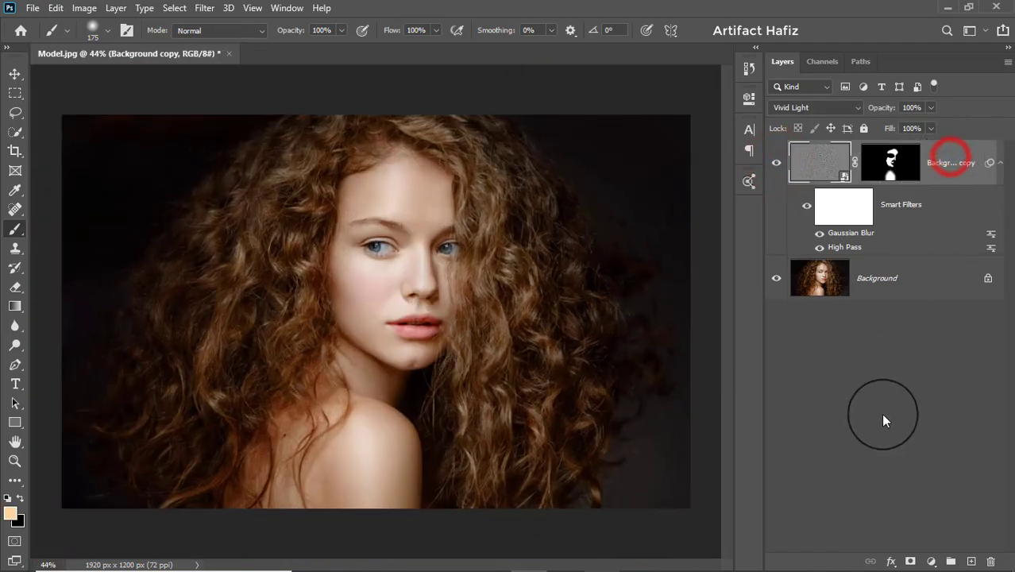
Step: Add a Curves adjustment layer with shadows pulled down and highlights lifted
{"action": "left_click", "coordinate": [931, 561]}
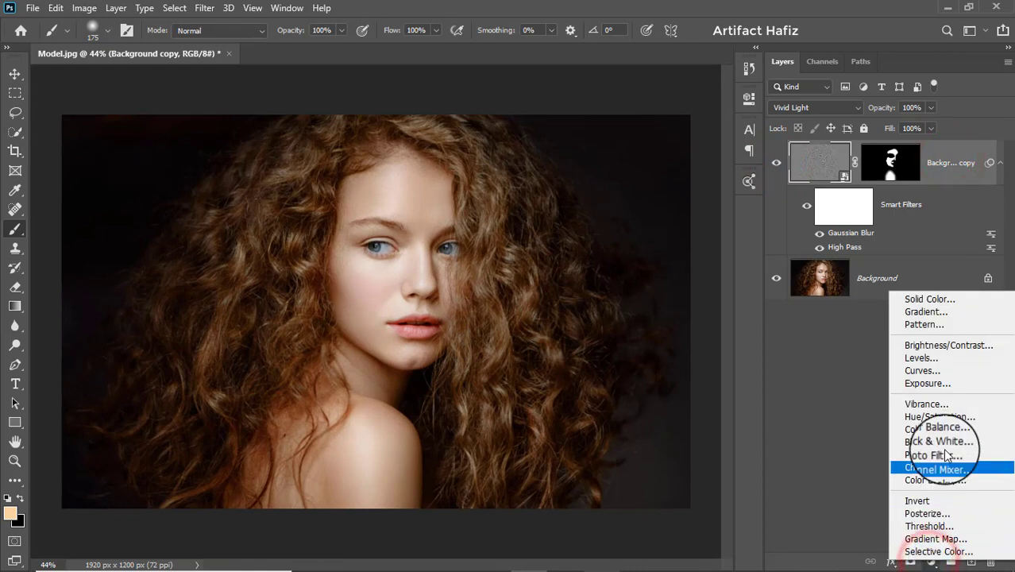
{"action": "left_click", "coordinate": [944, 373]}
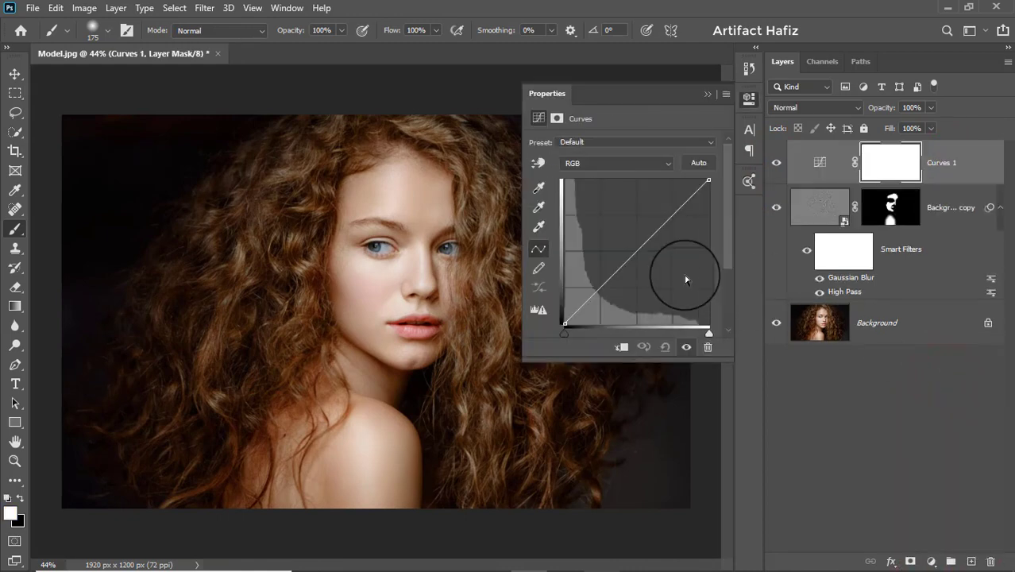
{"action": "left_click_drag", "start_coordinate": [598, 288], "coordinate": [604, 290]}
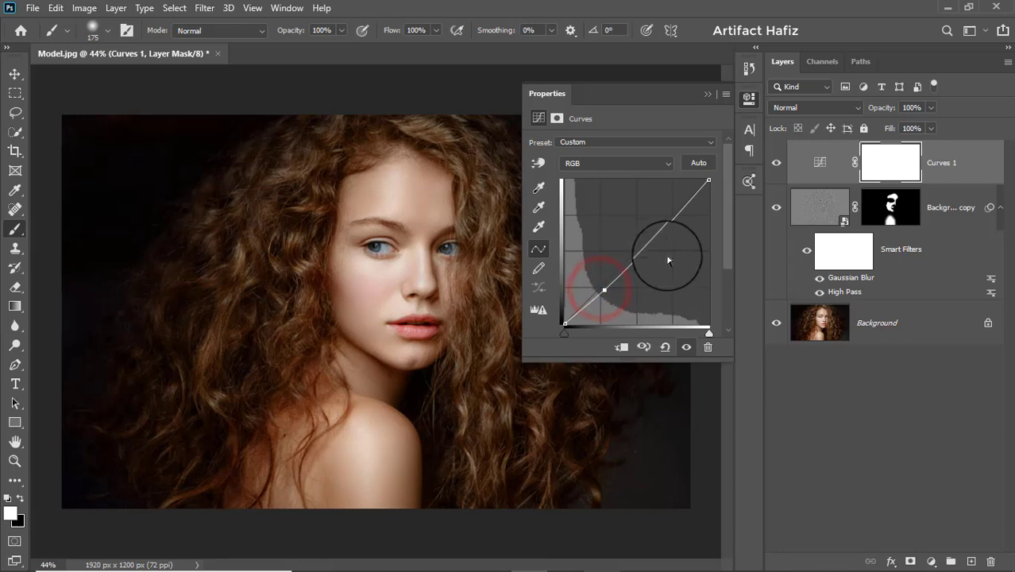
{"action": "left_click_drag", "start_coordinate": [676, 213], "coordinate": [681, 208]}
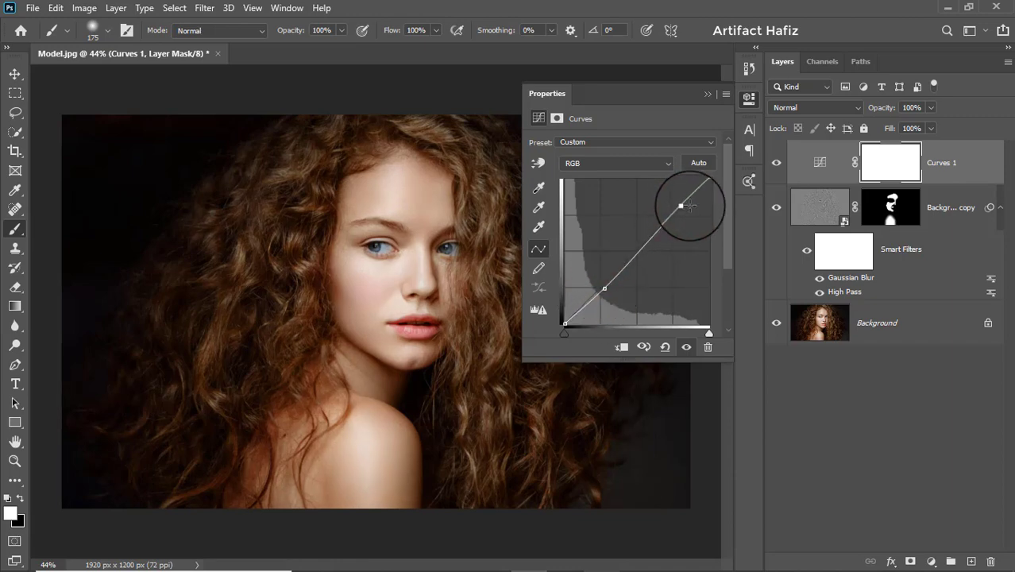
{"action": "left_click", "coordinate": [706, 95]}
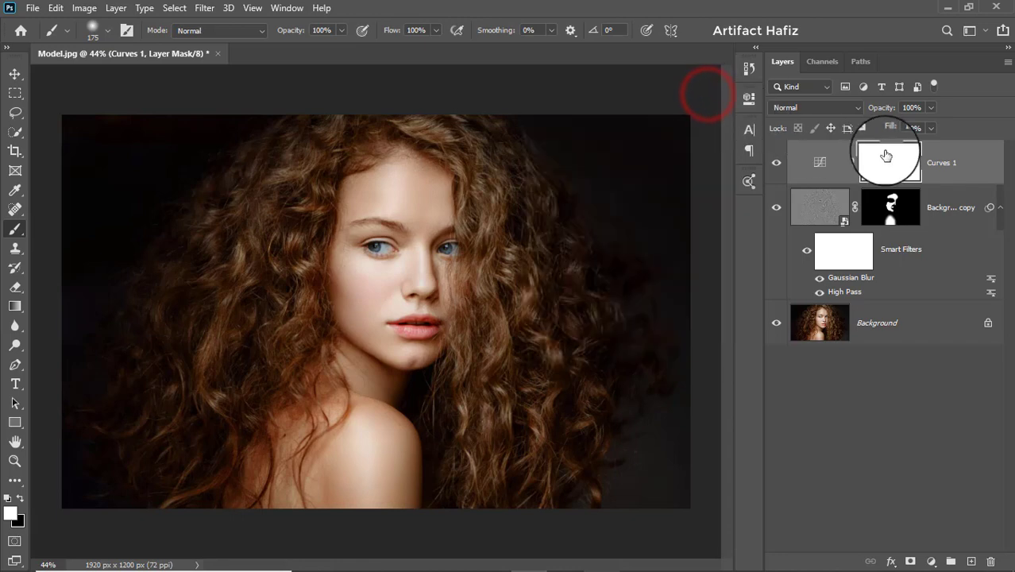
Step: Toggle Curves 1's visibility to compare the portrait before and after
{"action": "left_click", "coordinate": [955, 163]}
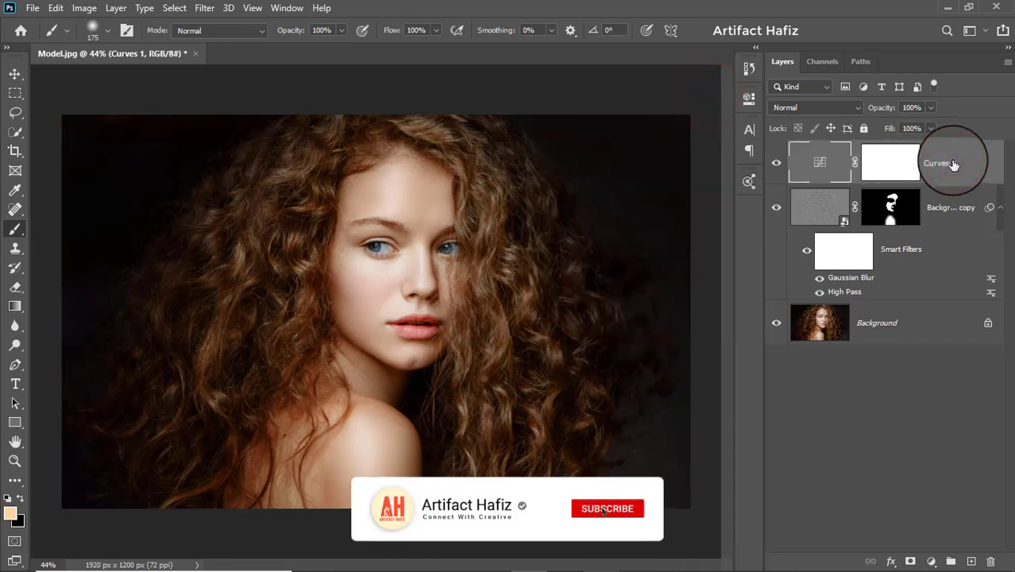
{"action": "left_click", "coordinate": [776, 164]}
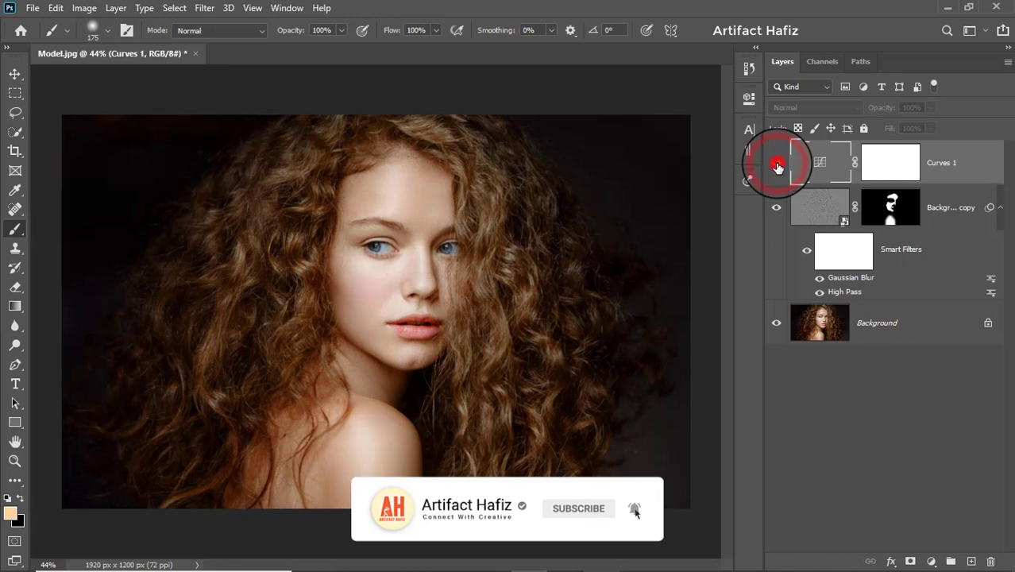
{"action": "left_click", "coordinate": [777, 164]}
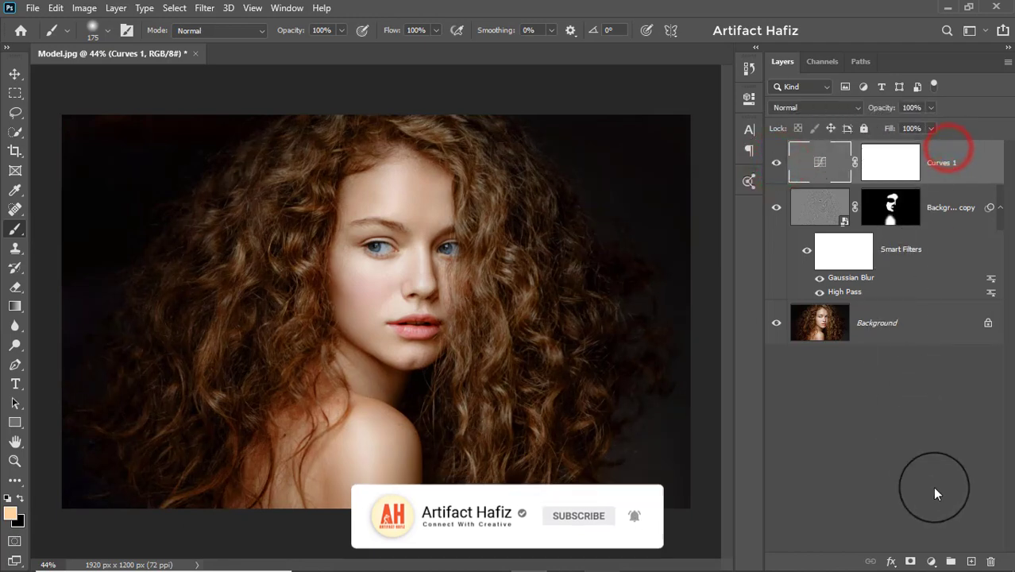
{"action": "left_click", "coordinate": [931, 562]}
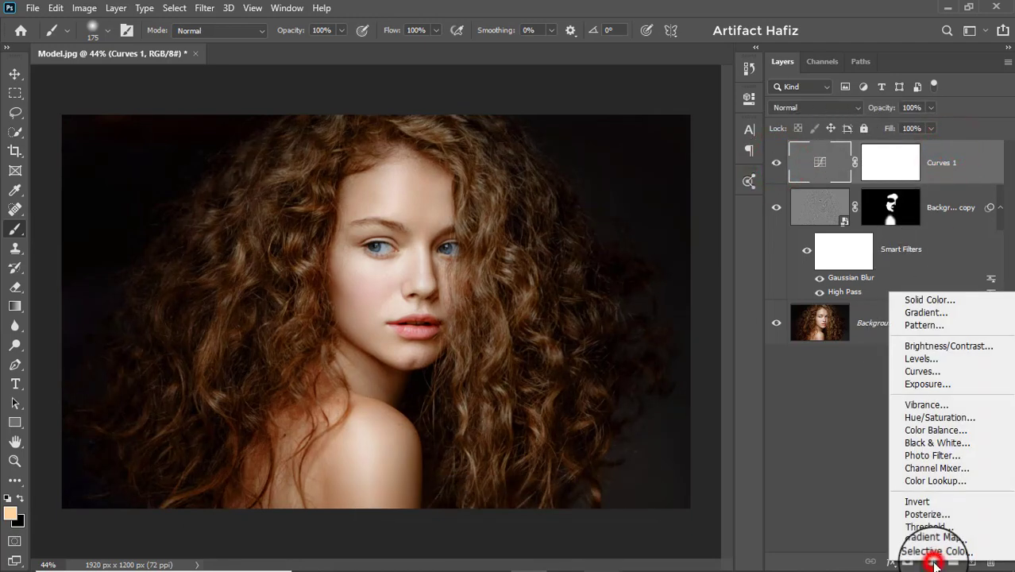
Step: Add a Color Lookup adjustment layer using the Soft_Warming.look preset
{"action": "left_click", "coordinate": [936, 480]}
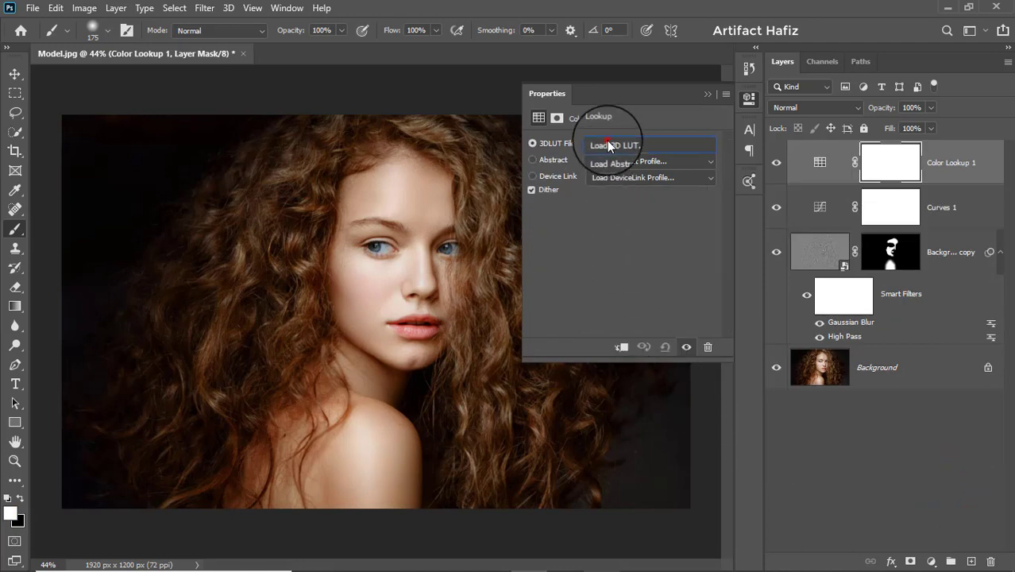
{"action": "left_click", "coordinate": [608, 146]}
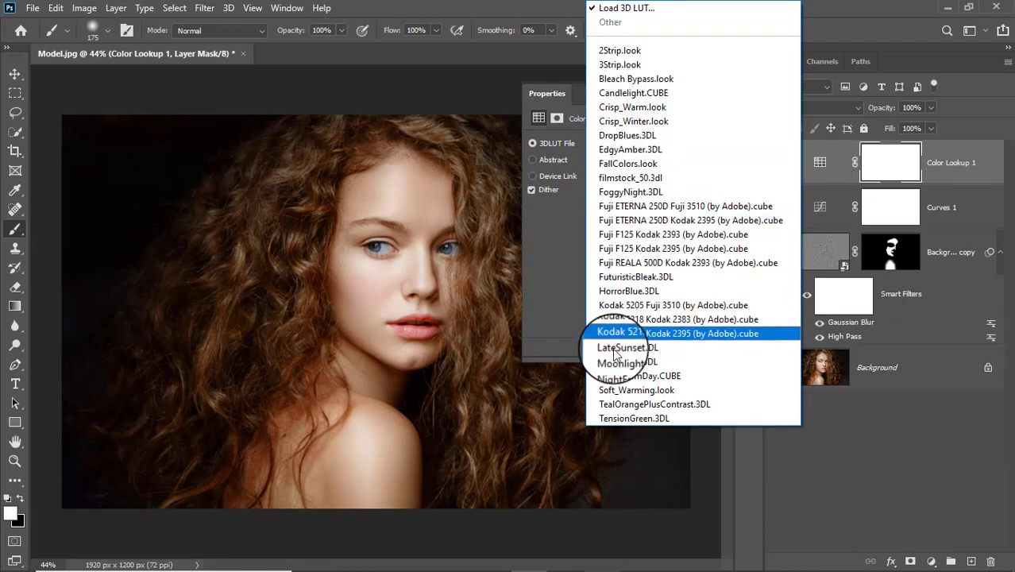
{"action": "left_click", "coordinate": [627, 390]}
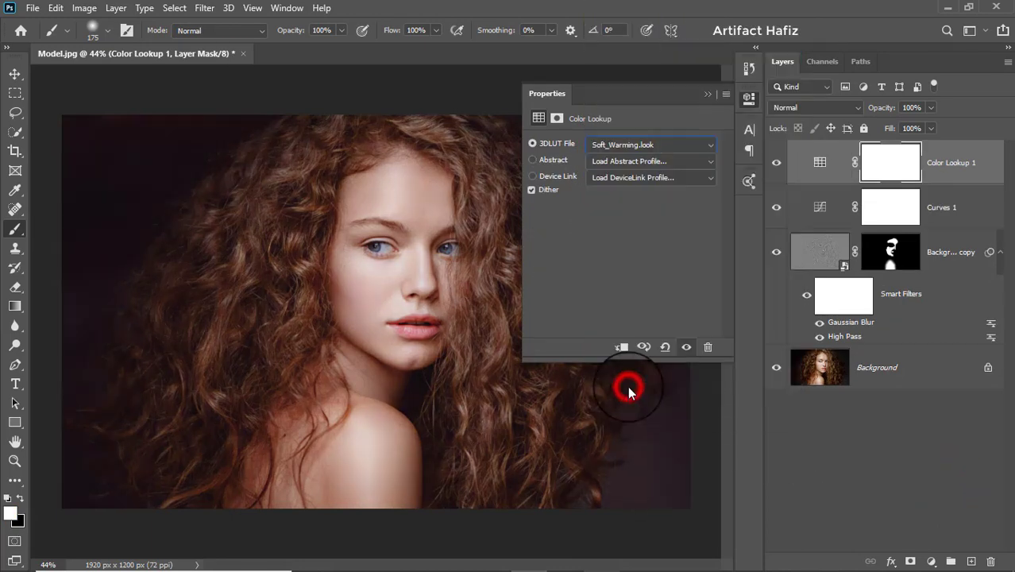
{"action": "left_click", "coordinate": [706, 94]}
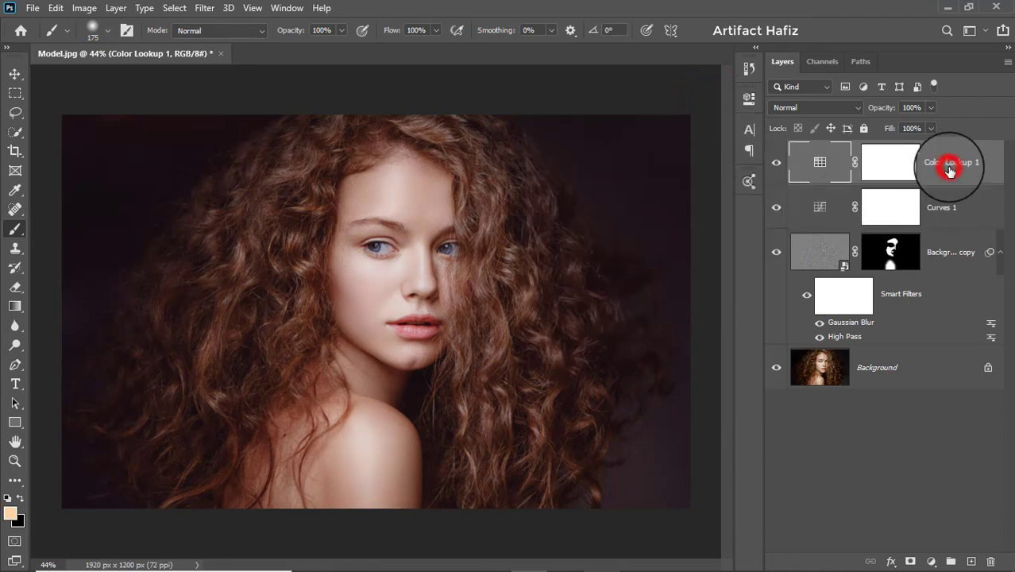
Step: Set Color Lookup 1 to Luminosity at 60% opacity and stamp visible layers into Layer 1
{"action": "left_click", "coordinate": [818, 108]}
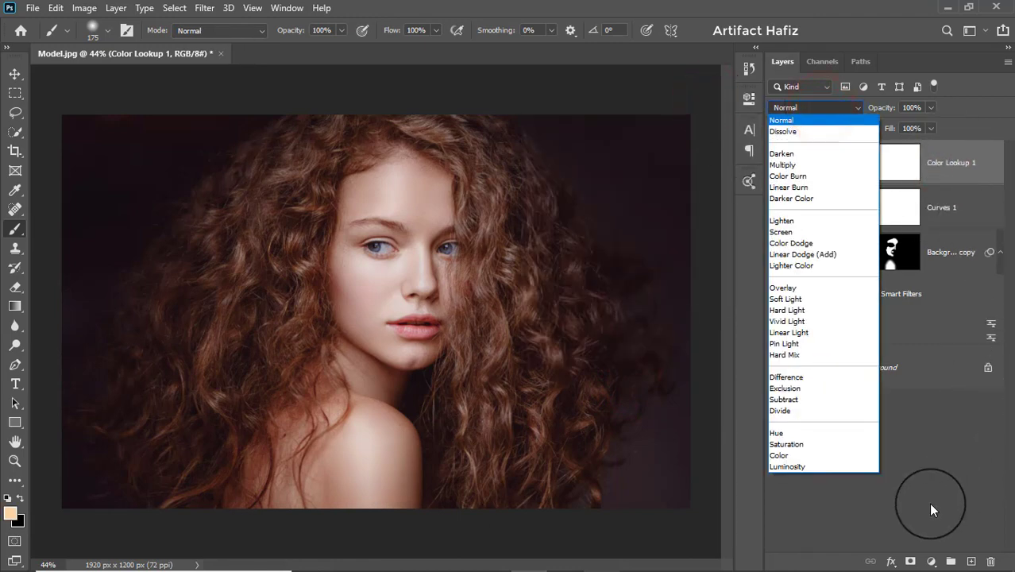
{"action": "left_click", "coordinate": [786, 466]}
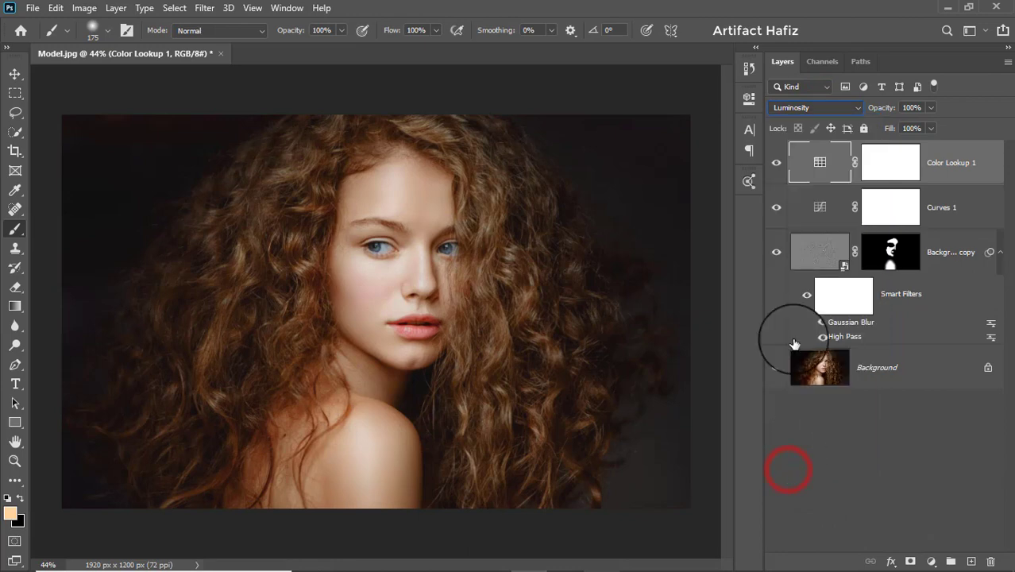
{"action": "left_click", "coordinate": [778, 164]}
{"action": "left_click", "coordinate": [778, 164]}
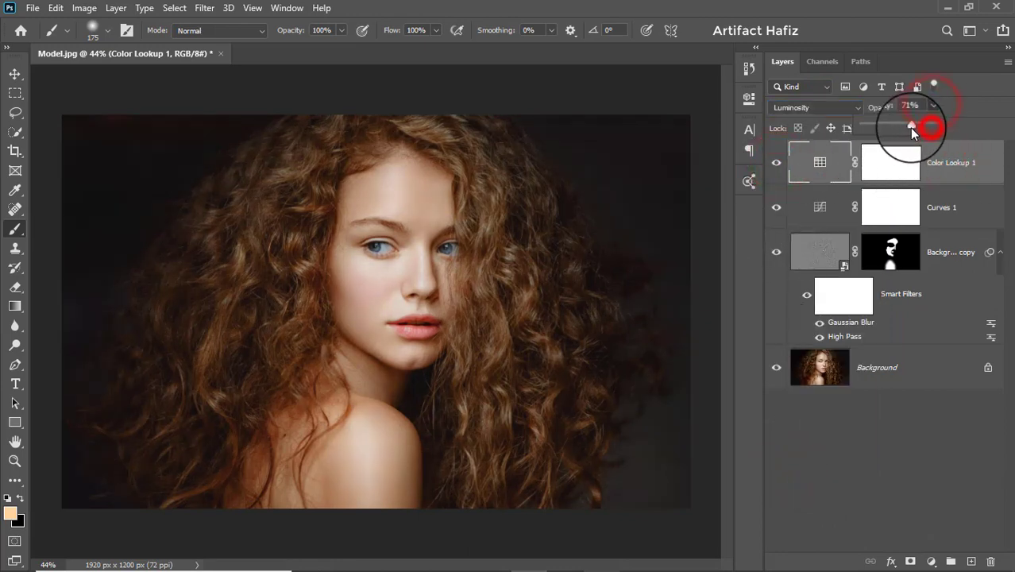
{"action": "left_click_drag", "start_coordinate": [911, 127], "coordinate": [903, 127]}
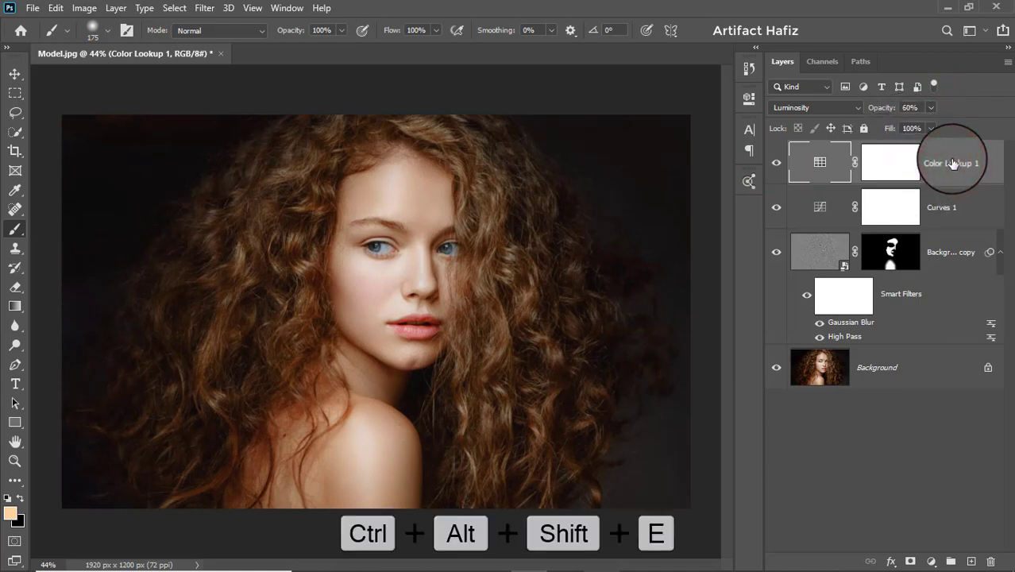
{"action": "key", "text": "ctrl+alt+shift+e"}
Step: Convert merged Layer 1 for smart filters and apply the Camera Raw filter to it
{"action": "left_click", "coordinate": [921, 159]}
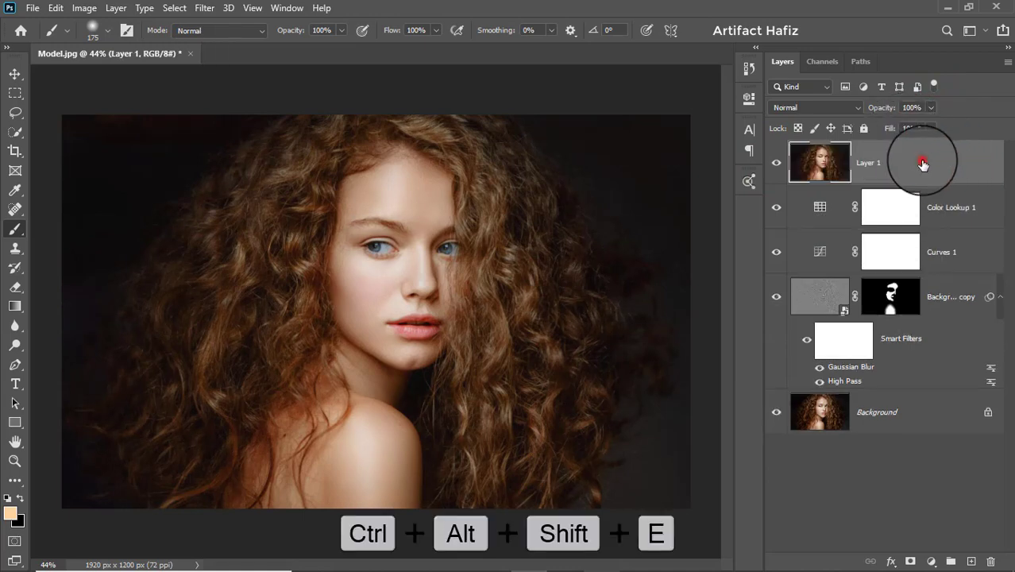
{"action": "left_click", "coordinate": [204, 8]}
{"action": "left_click", "coordinate": [211, 46]}
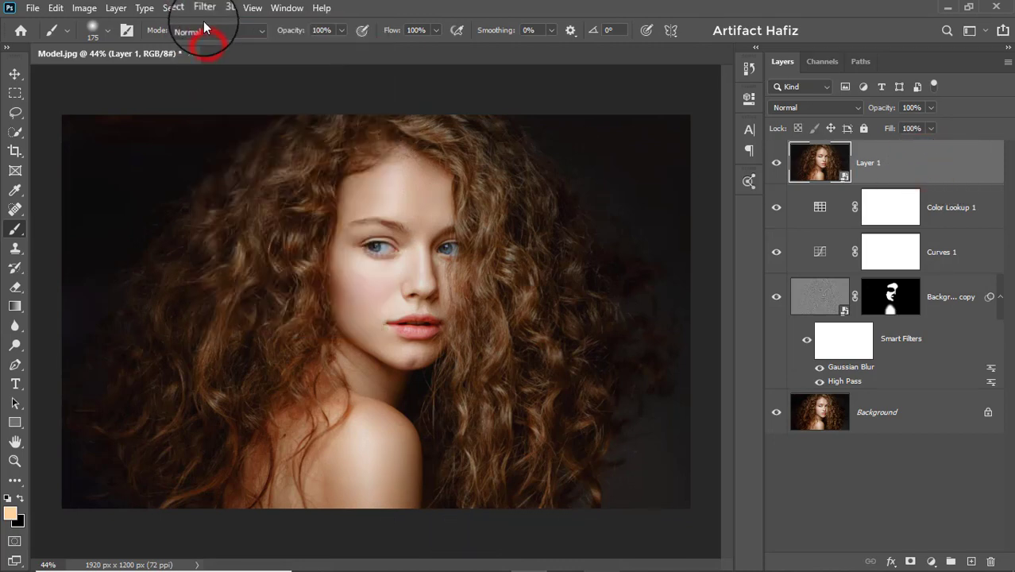
{"action": "left_click", "coordinate": [202, 8]}
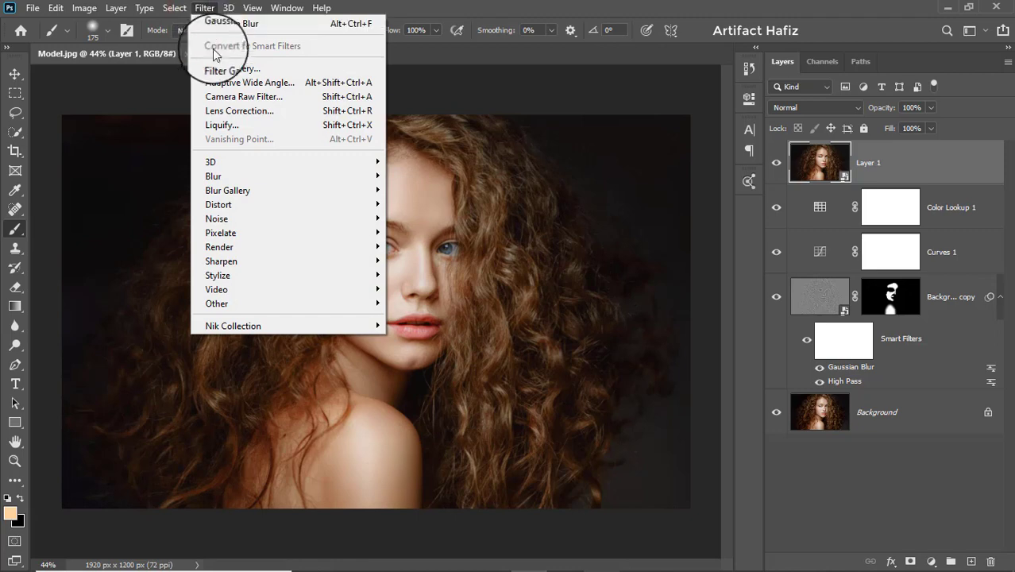
{"action": "left_click", "coordinate": [228, 96]}
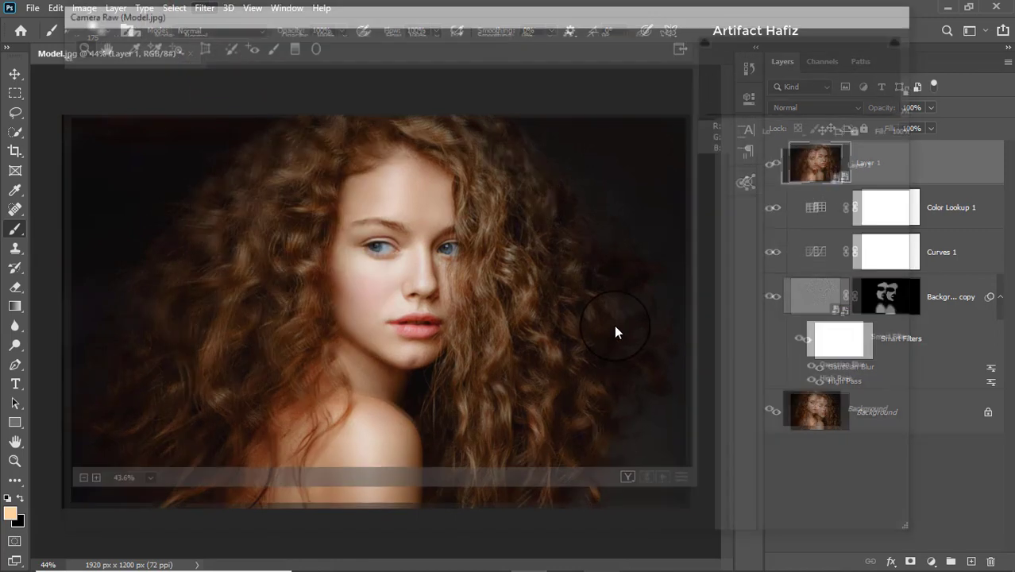
Step: Set Camera Raw Whites +6, Highlights -25, Contrast +1, Clarity +8 and Shadows +40
{"action": "scroll", "coordinate": [810, 350], "scroll_direction": "down", "scroll_amount": 2}
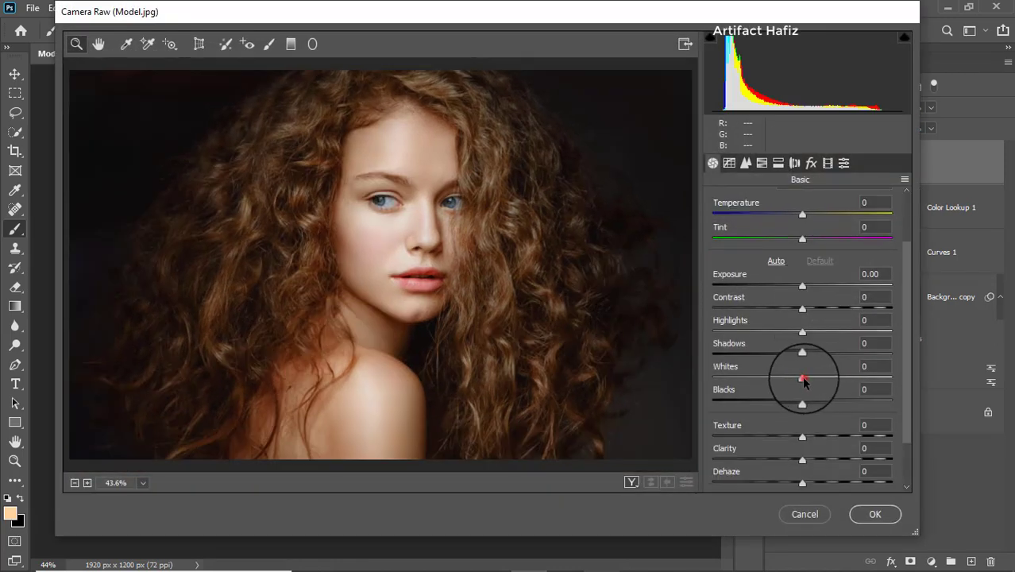
{"action": "left_click_drag", "start_coordinate": [802, 378], "coordinate": [807, 378]}
{"action": "left_click_drag", "start_coordinate": [802, 334], "coordinate": [779, 334]}
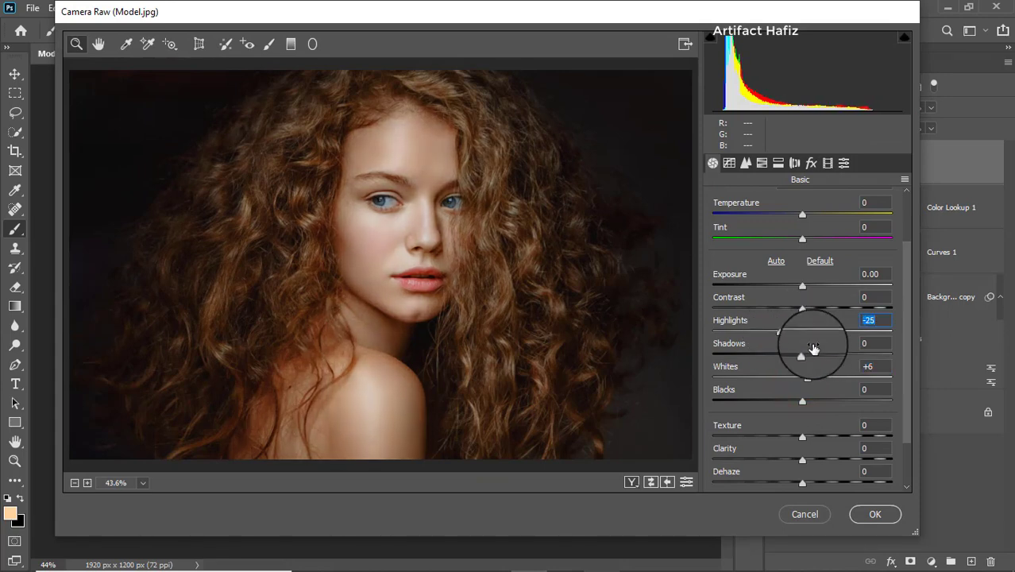
{"action": "left_click_drag", "start_coordinate": [802, 308], "coordinate": [803, 310]}
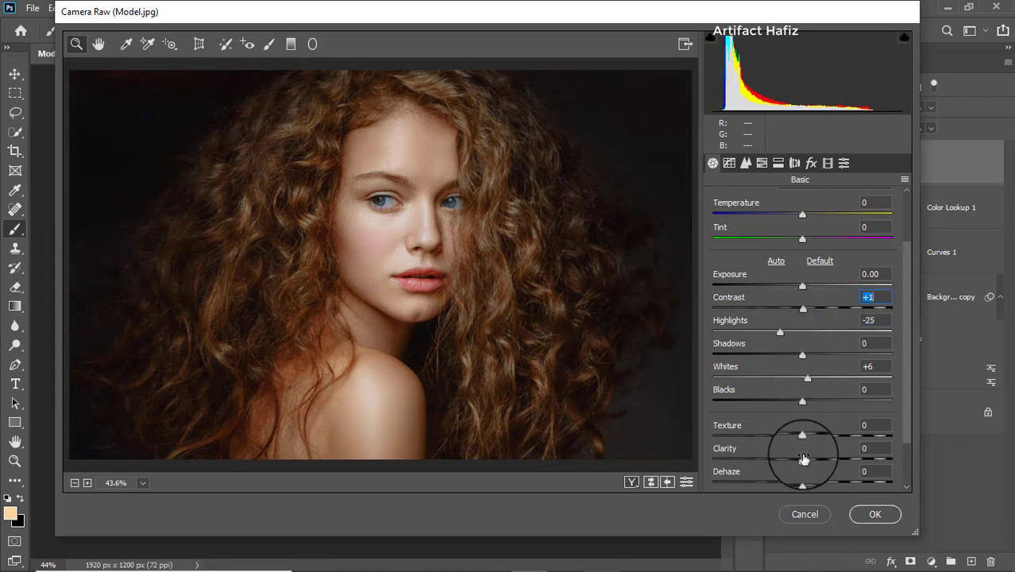
{"action": "left_click_drag", "start_coordinate": [802, 460], "coordinate": [812, 461]}
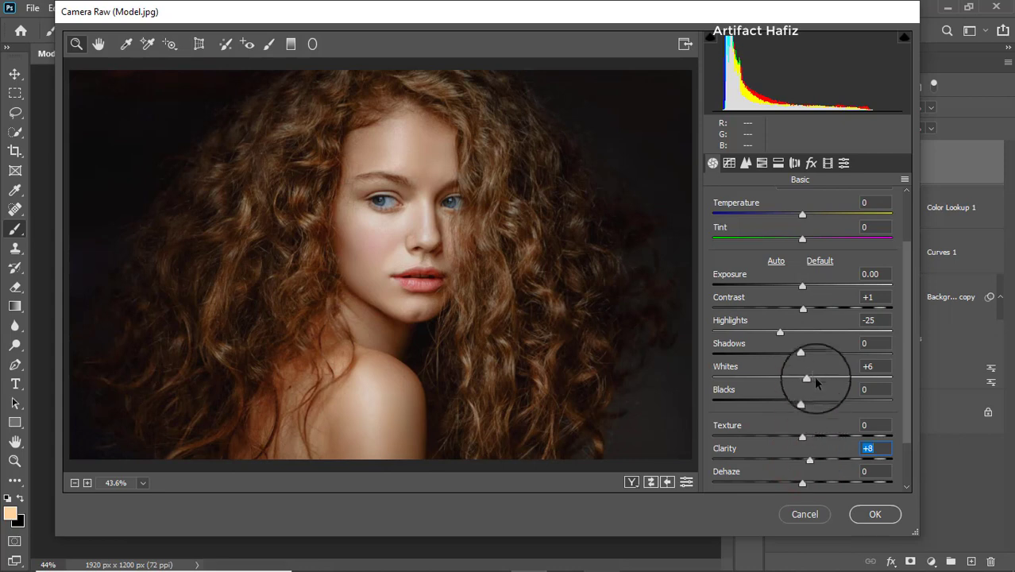
{"action": "mouse_move", "coordinate": [802, 354]}
{"action": "left_mouse_down"}
{"action": "mouse_move", "coordinate": [866, 355]}
{"action": "mouse_move", "coordinate": [834, 354]}
{"action": "left_mouse_up"}
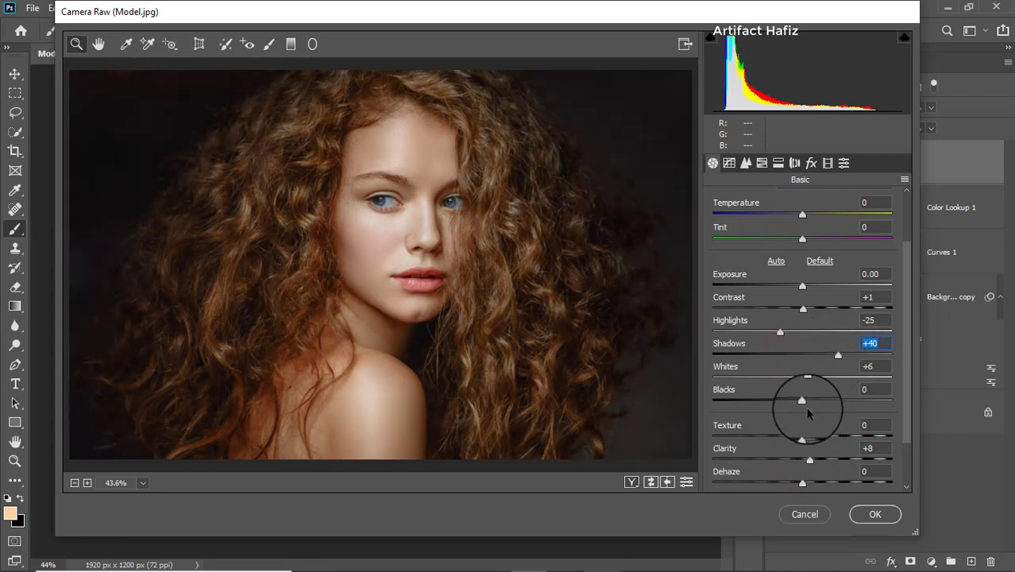
{"action": "scroll", "coordinate": [807, 427], "scroll_direction": "down", "scroll_amount": 2}
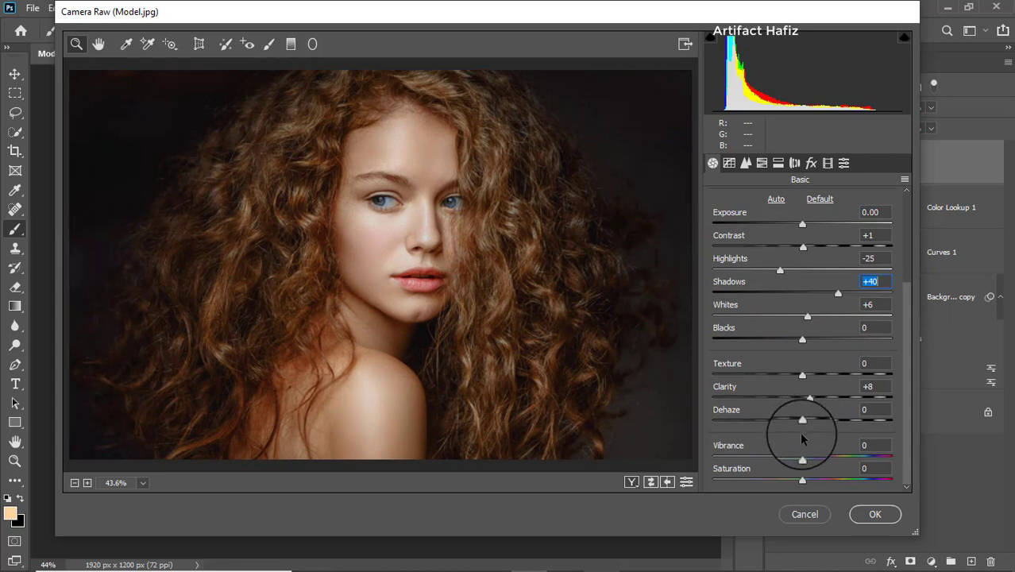
Step: Shape the point tone curve: lift the black point, lower shadows, raise highlights
{"action": "left_click", "coordinate": [728, 163]}
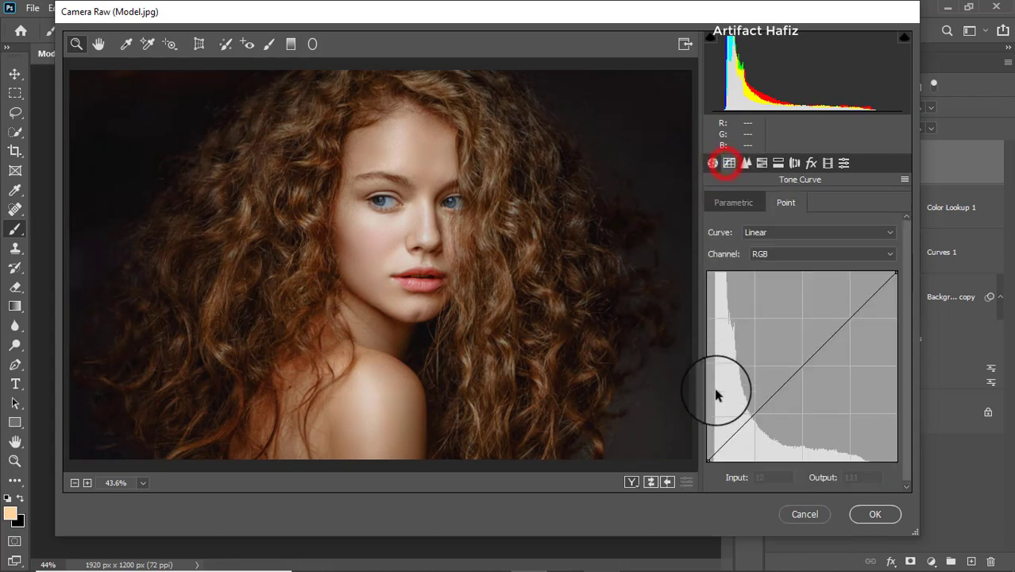
{"action": "left_click_drag", "start_coordinate": [707, 460], "coordinate": [707, 457]}
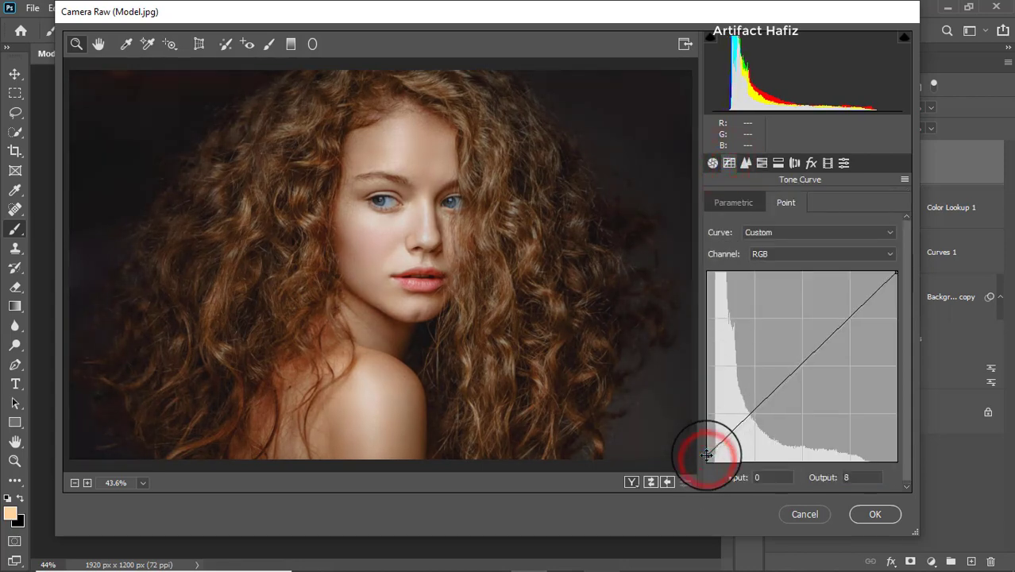
{"action": "left_click_drag", "start_coordinate": [750, 409], "coordinate": [753, 413]}
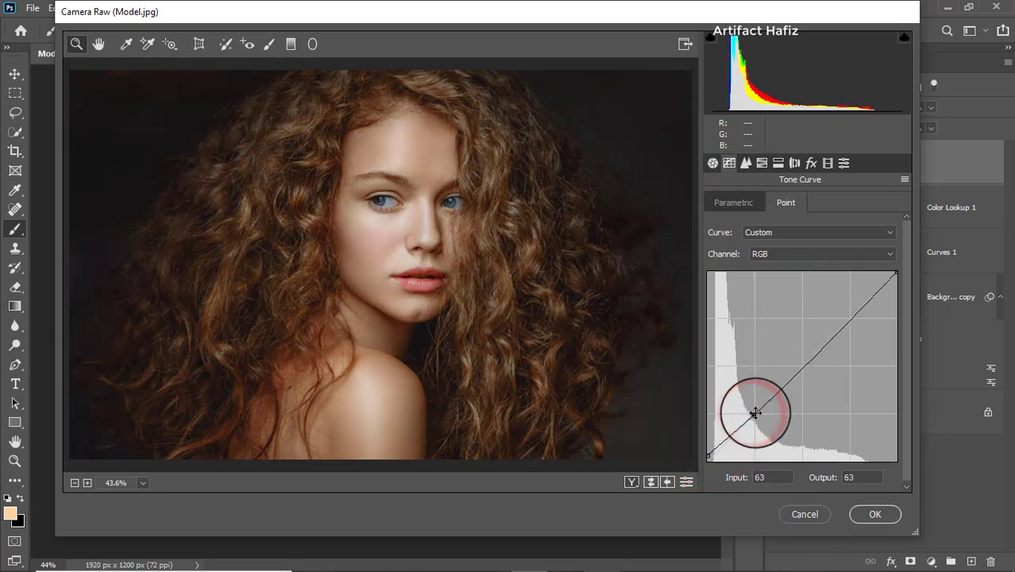
{"action": "left_click", "coordinate": [852, 317]}
{"action": "left_click_drag", "start_coordinate": [852, 317], "coordinate": [850, 316]}
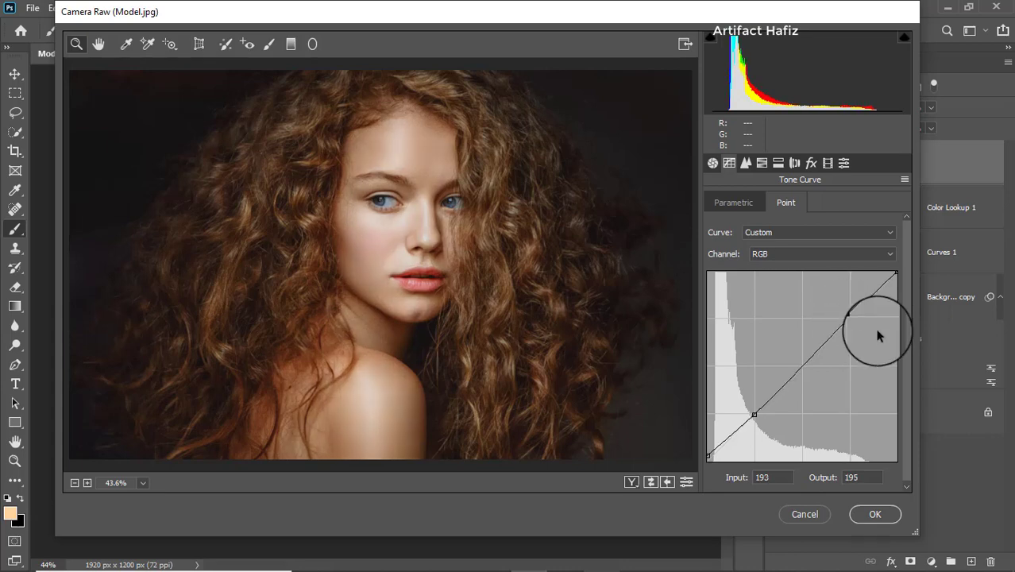
Step: Set sharpening Amount to 14 and Luminance noise reduction to 7
{"action": "left_click", "coordinate": [746, 163]}
{"action": "left_click_drag", "start_coordinate": [711, 225], "coordinate": [730, 225]}
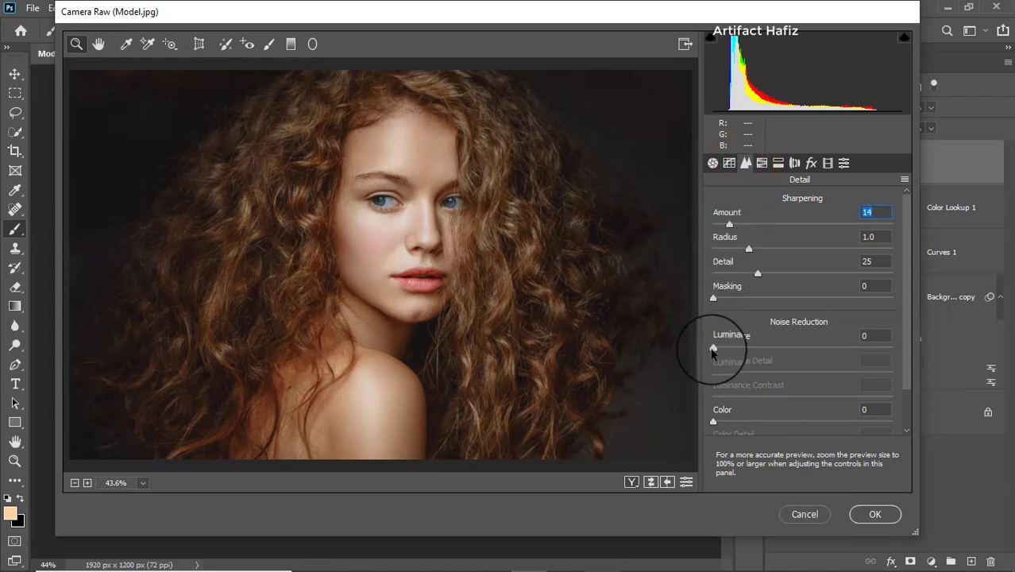
{"action": "left_click_drag", "start_coordinate": [712, 349], "coordinate": [720, 351]}
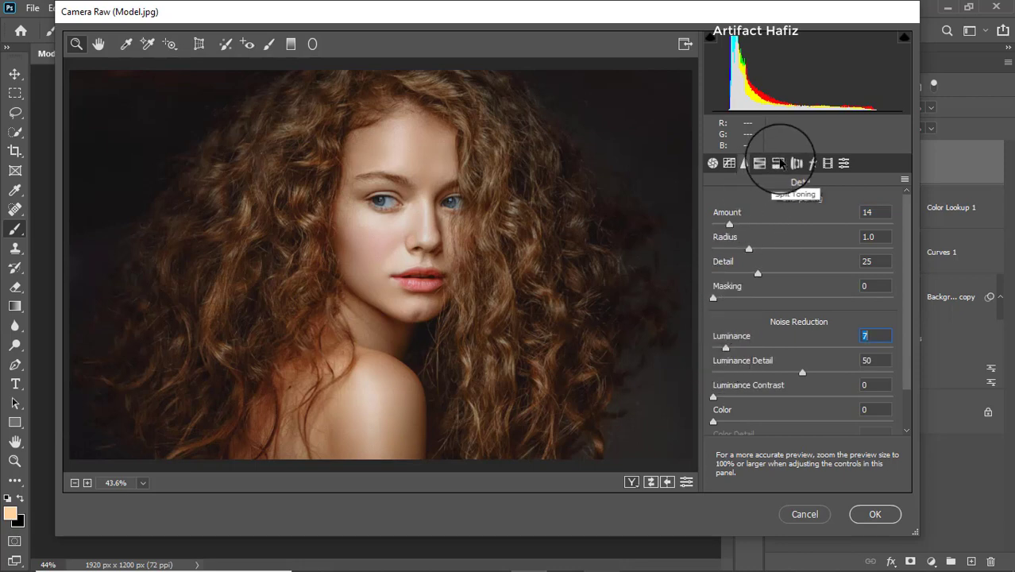
{"action": "left_click", "coordinate": [760, 163]}
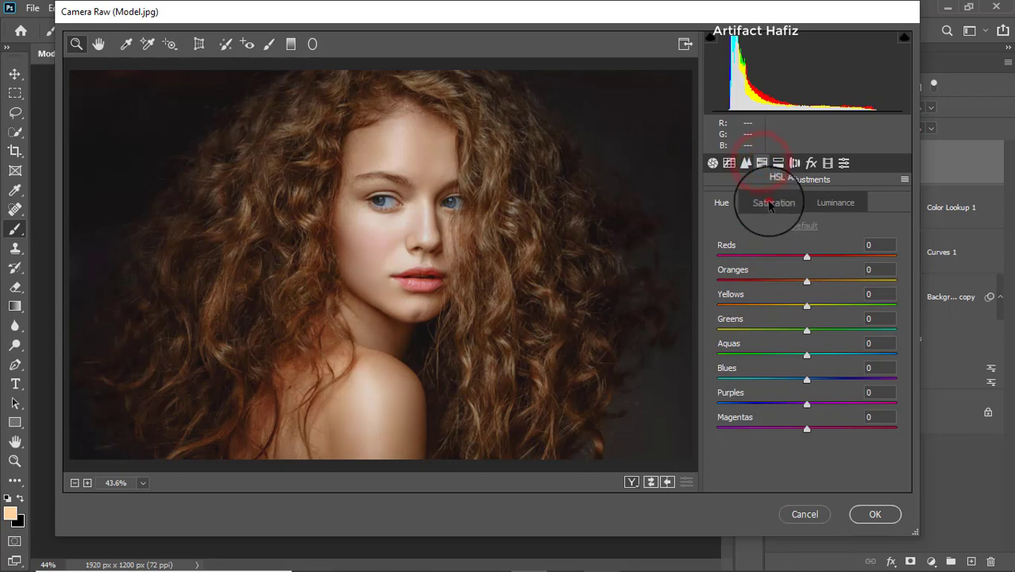
Step: Set HSL saturation: Reds +21, Oranges -4, Yellows +11, Greens -18, Blues +14, Magentas +16
{"action": "left_click", "coordinate": [773, 202]}
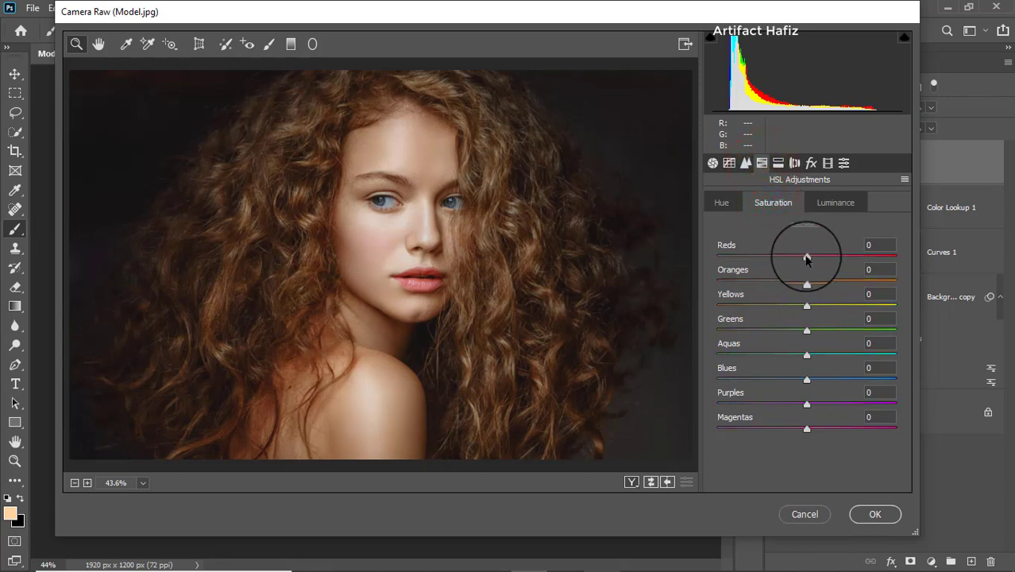
{"action": "left_click", "coordinate": [806, 255]}
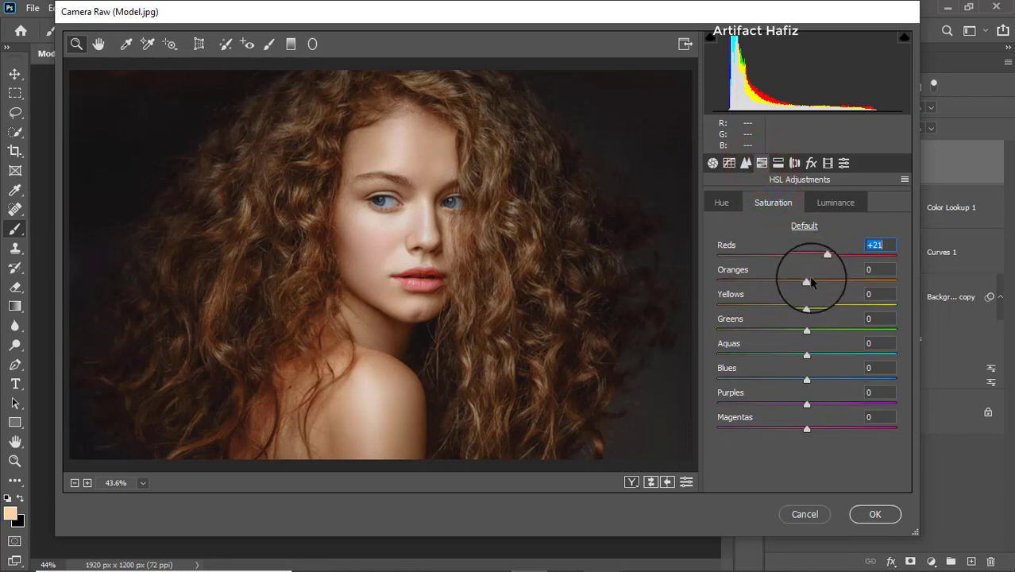
{"action": "left_click", "coordinate": [807, 279]}
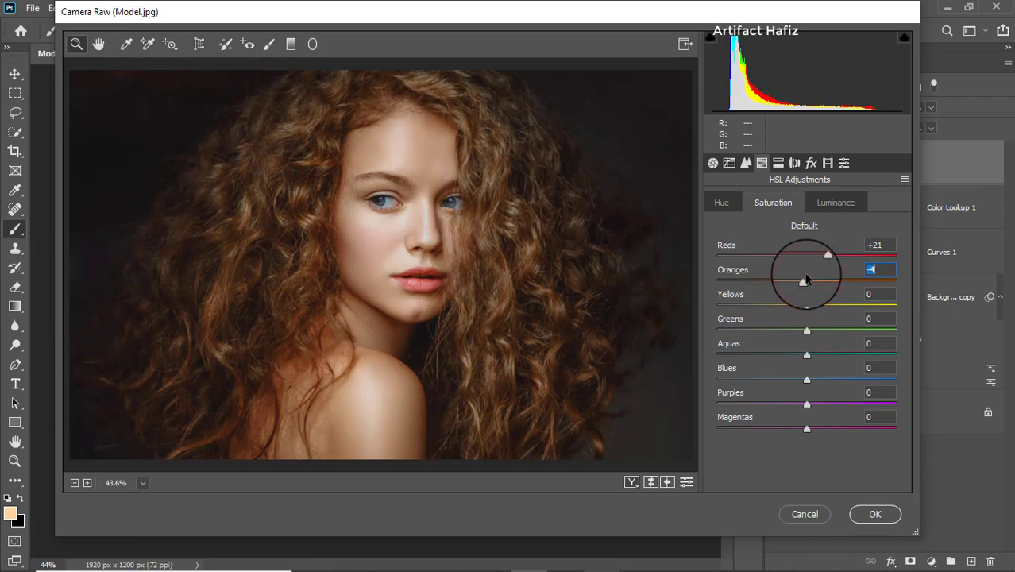
{"action": "mouse_move", "coordinate": [807, 304]}
{"action": "left_mouse_down"}
{"action": "mouse_move", "coordinate": [847, 303]}
{"action": "mouse_move", "coordinate": [817, 309]}
{"action": "mouse_move", "coordinate": [790, 331]}
{"action": "mouse_move", "coordinate": [818, 354]}
{"action": "left_mouse_up"}
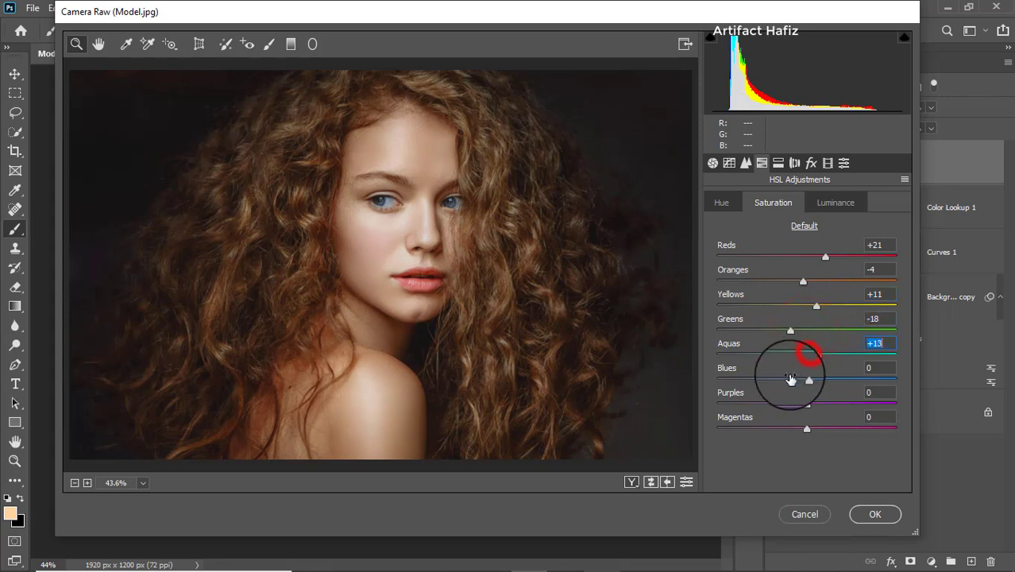
{"action": "mouse_move", "coordinate": [807, 404]}
{"action": "left_mouse_down"}
{"action": "mouse_move", "coordinate": [821, 379]}
{"action": "mouse_move", "coordinate": [823, 429]}
{"action": "left_mouse_up"}
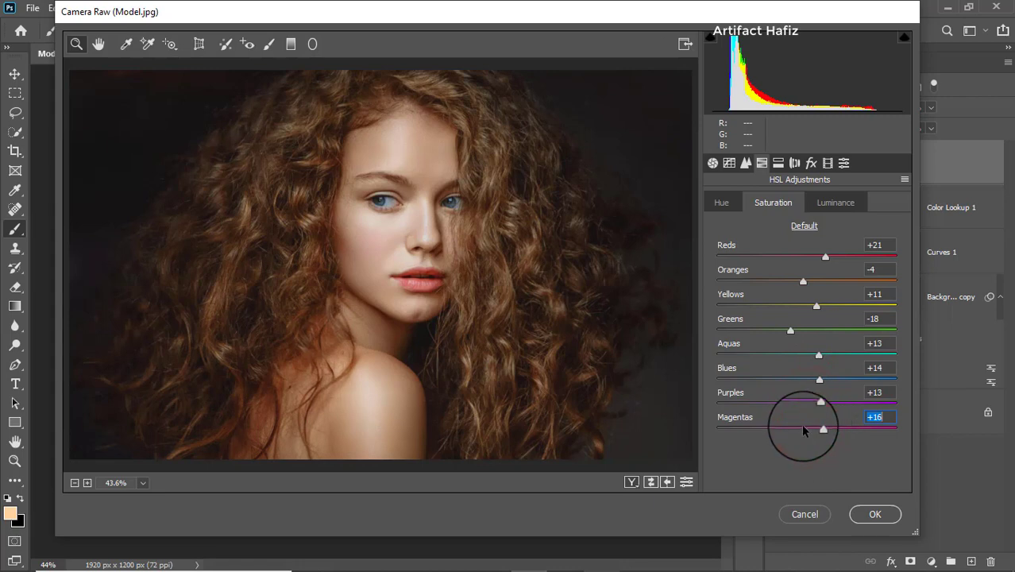
{"action": "left_click", "coordinate": [775, 159]}
Step: Drag the split toning sliders to Shadows Hue 224, Saturation 10 and Highlights Hue 63, Saturation 6
{"action": "left_click_drag", "start_coordinate": [717, 362], "coordinate": [798, 362]}
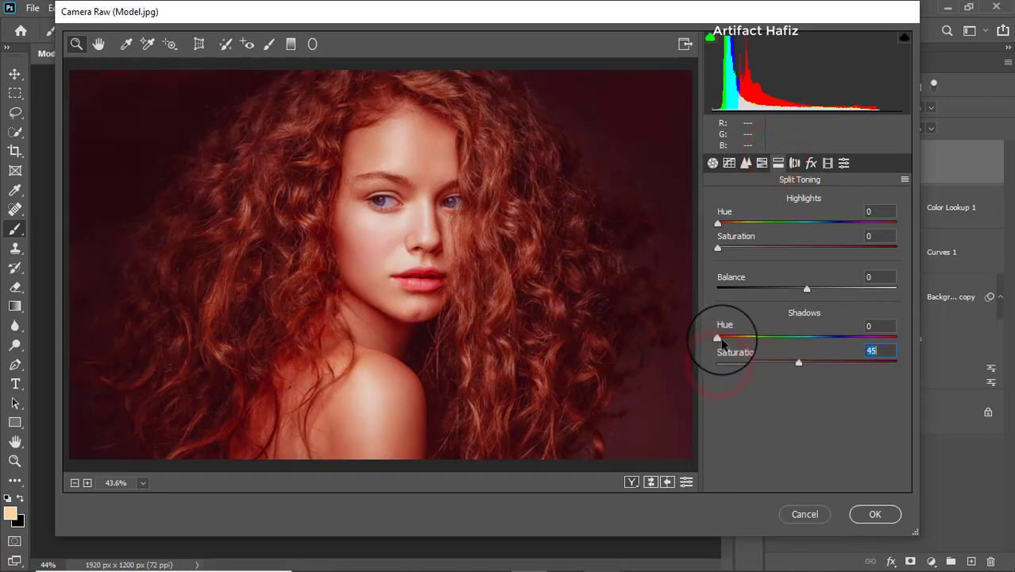
{"action": "mouse_move", "coordinate": [718, 338]}
{"action": "left_mouse_down"}
{"action": "mouse_move", "coordinate": [832, 340]}
{"action": "mouse_move", "coordinate": [719, 364]}
{"action": "mouse_move", "coordinate": [735, 363]}
{"action": "left_mouse_up"}
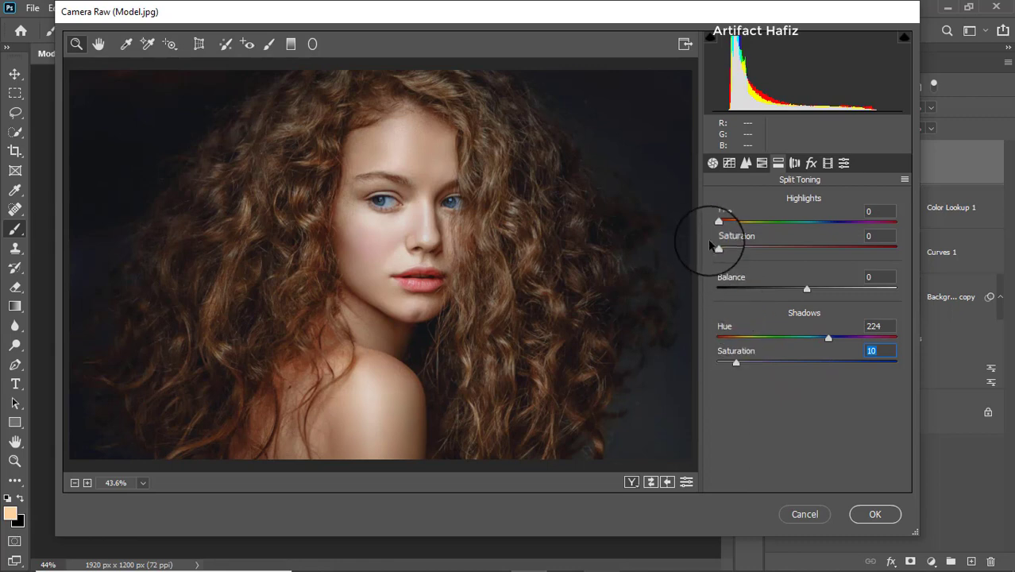
{"action": "mouse_move", "coordinate": [718, 248]}
{"action": "left_mouse_down"}
{"action": "mouse_move", "coordinate": [758, 249]}
{"action": "mouse_move", "coordinate": [759, 220]}
{"action": "mouse_move", "coordinate": [715, 262]}
{"action": "mouse_move", "coordinate": [730, 259]}
{"action": "left_mouse_up"}
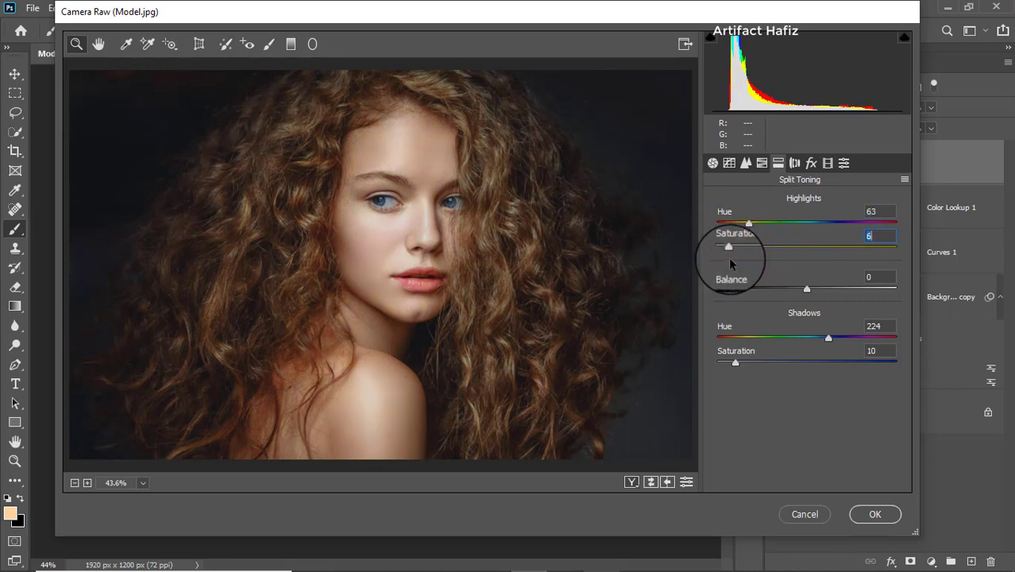
Step: Set calibration Red Hue -2, Green Hue +16/Saturation -18, Blue Hue +13/Saturation -19, then apply
{"action": "left_click", "coordinate": [828, 163]}
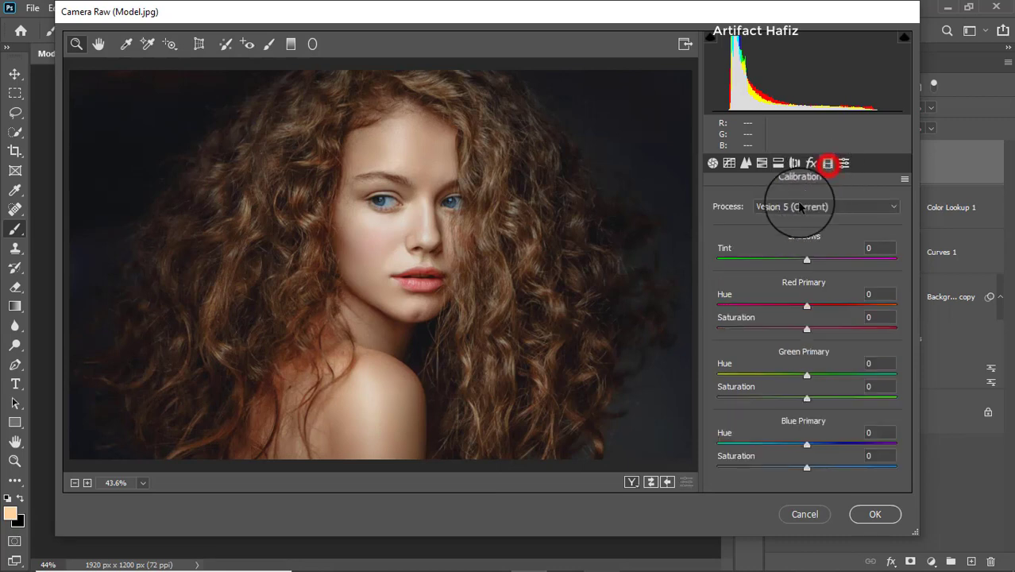
{"action": "mouse_move", "coordinate": [807, 305]}
{"action": "left_mouse_down"}
{"action": "mouse_move", "coordinate": [832, 304]}
{"action": "mouse_move", "coordinate": [807, 307]}
{"action": "left_mouse_up"}
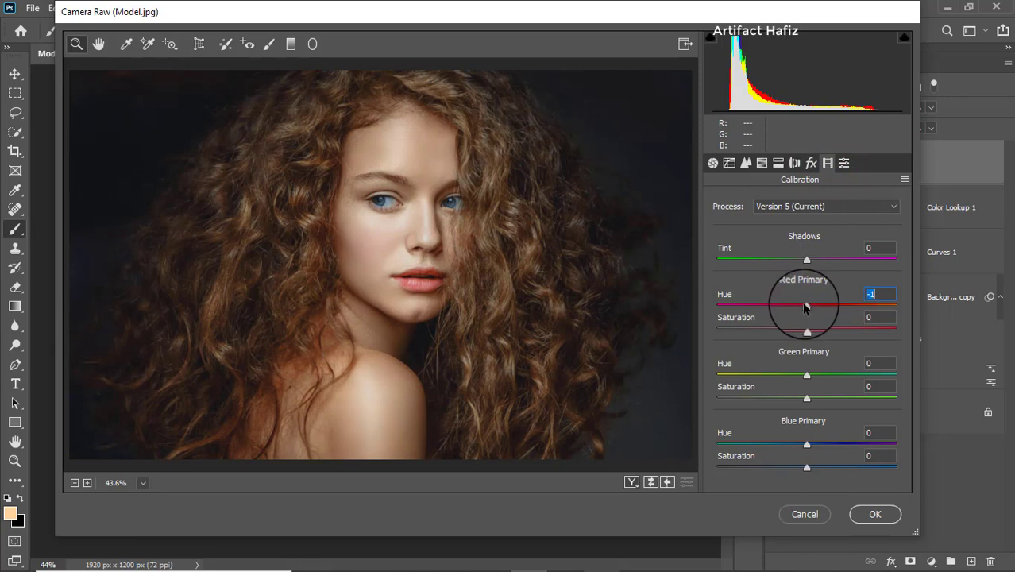
{"action": "left_click_drag", "start_coordinate": [807, 378], "coordinate": [821, 374]}
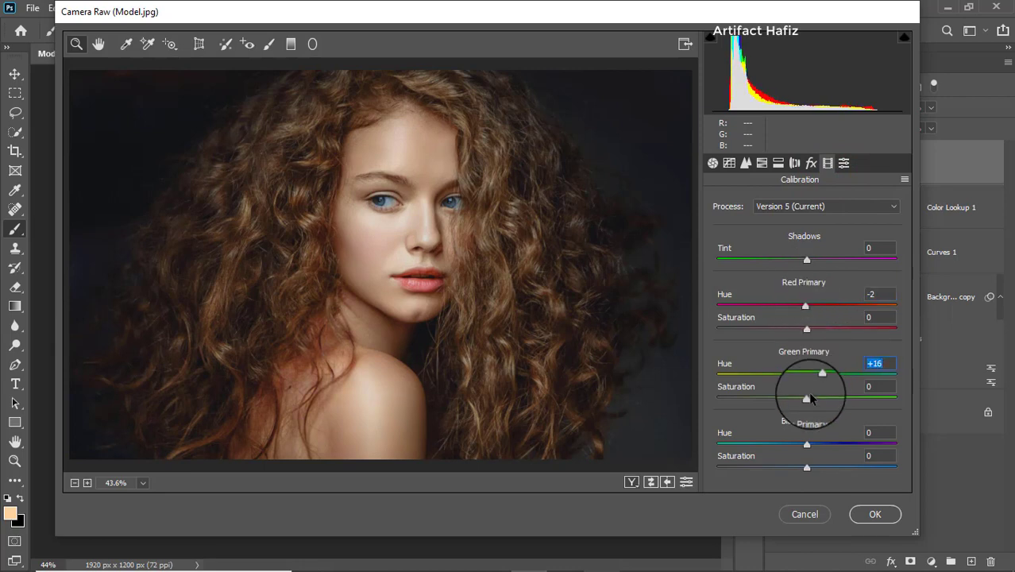
{"action": "left_click_drag", "start_coordinate": [807, 397], "coordinate": [794, 399]}
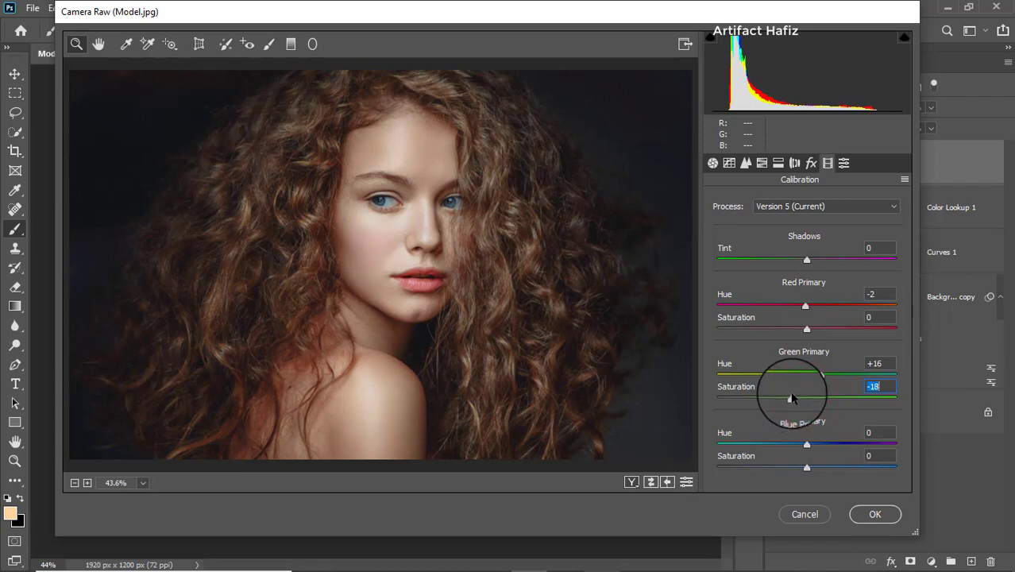
{"action": "mouse_move", "coordinate": [807, 444]}
{"action": "left_mouse_down"}
{"action": "mouse_move", "coordinate": [793, 444]}
{"action": "mouse_move", "coordinate": [803, 445]}
{"action": "mouse_move", "coordinate": [781, 469]}
{"action": "mouse_move", "coordinate": [791, 468]}
{"action": "left_mouse_up"}
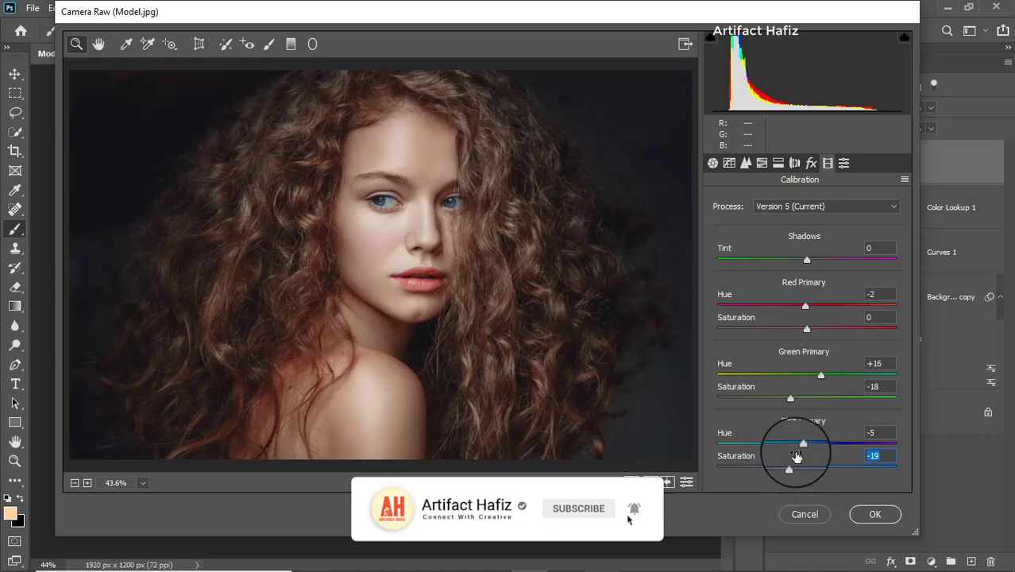
{"action": "left_click_drag", "start_coordinate": [803, 443], "coordinate": [818, 444]}
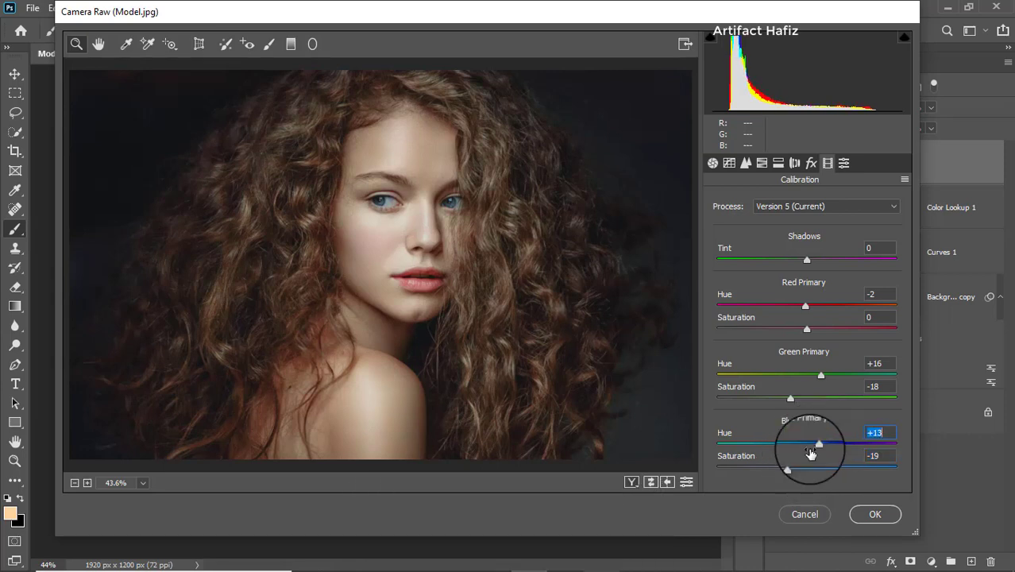
{"action": "left_click", "coordinate": [866, 515]}
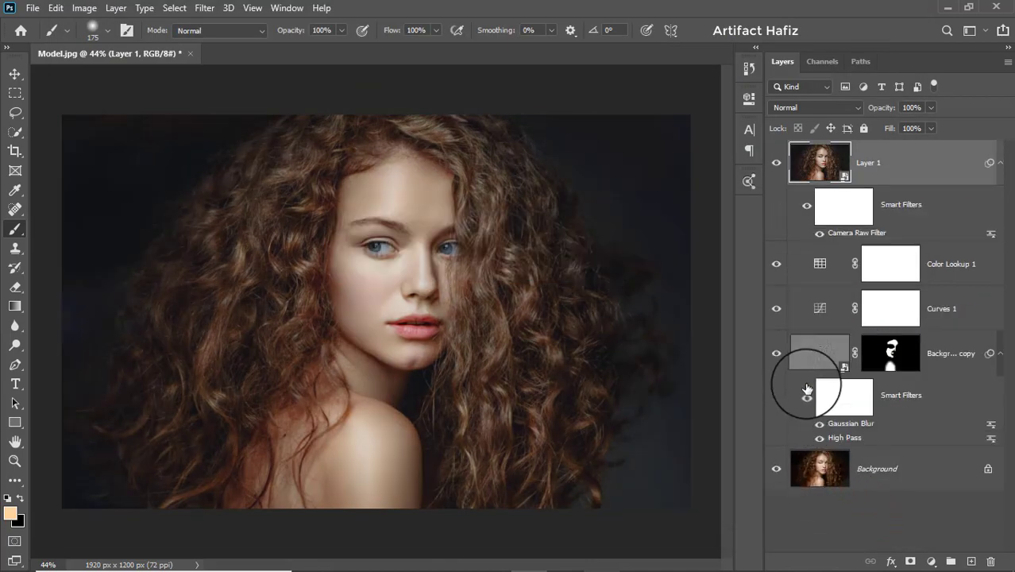
{"action": "key", "text": "alt"}
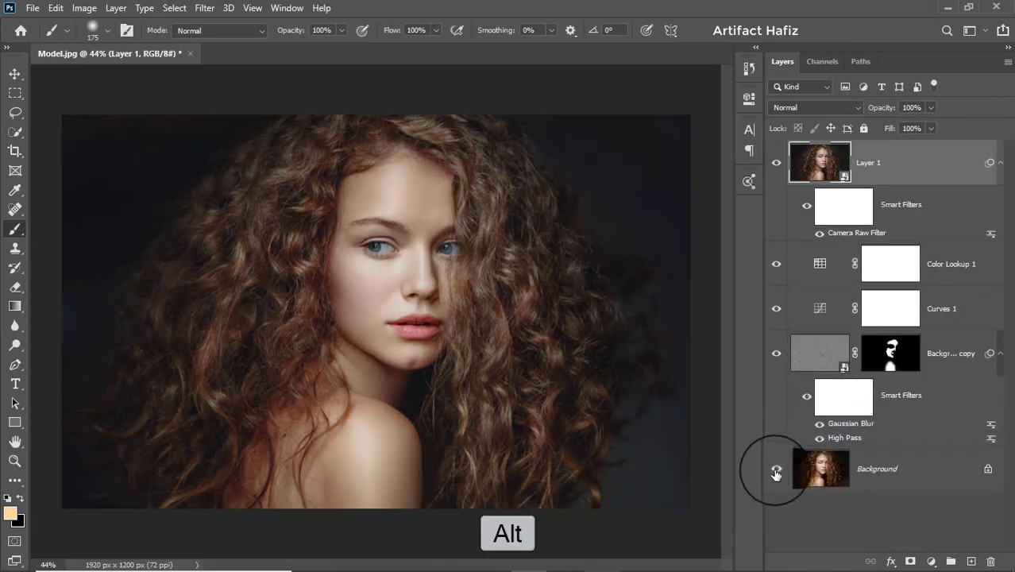
{"action": "left_click", "coordinate": [776, 471], "text": "alt"}
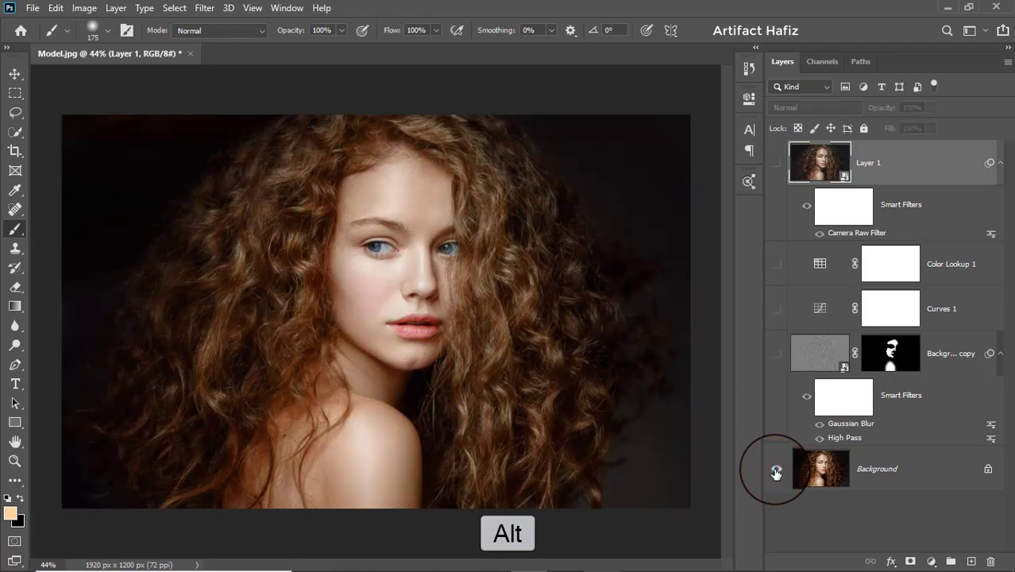
{"action": "left_click", "coordinate": [776, 471], "text": "alt"}
{"action": "left_click", "coordinate": [776, 472], "text": "alt"}
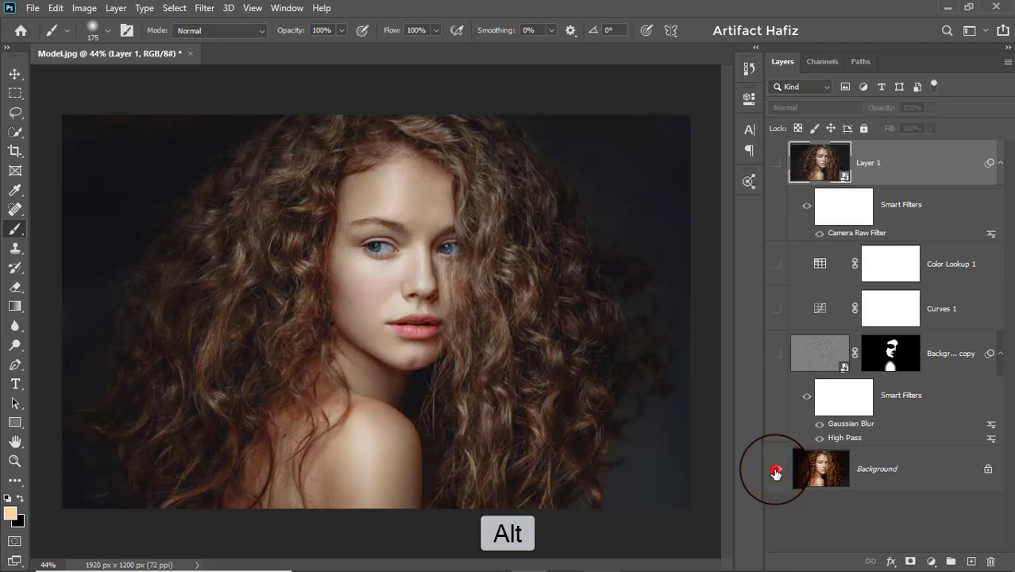
{"action": "left_click", "coordinate": [776, 472], "text": "alt"}
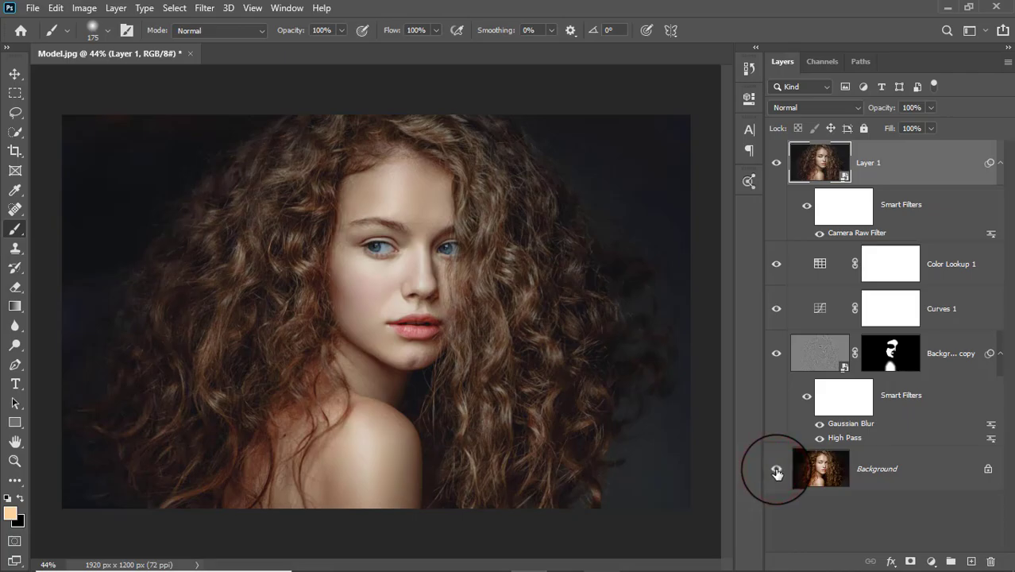